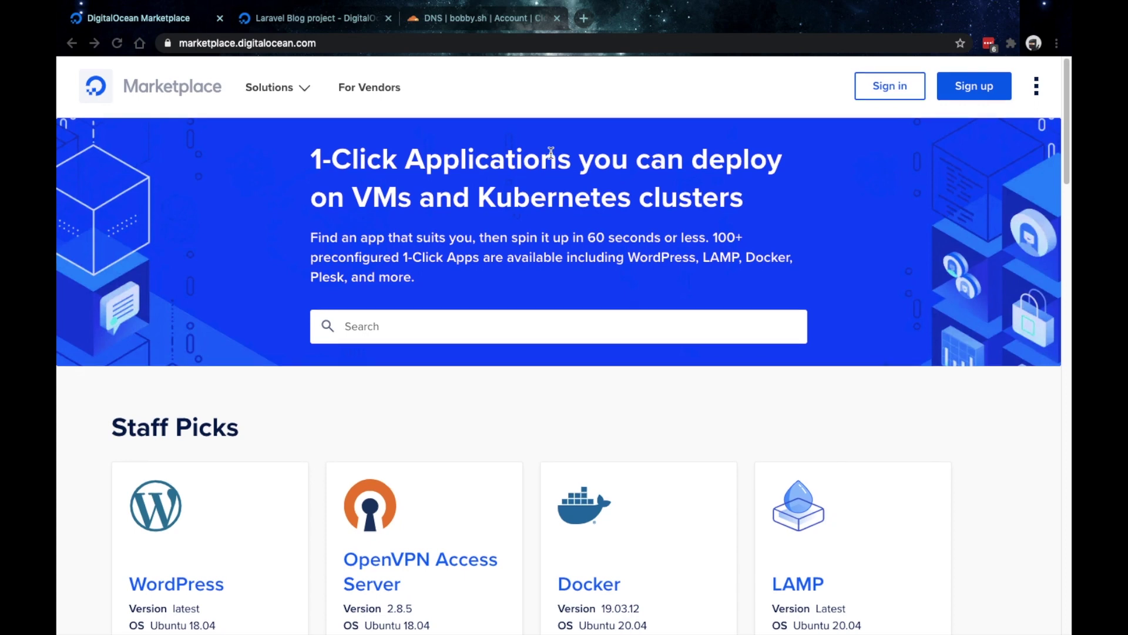
- Scroll through the DigitalOcean Marketplace apps listing
scroll(551, 152, "down", 3)
mouse_move(252, 350)
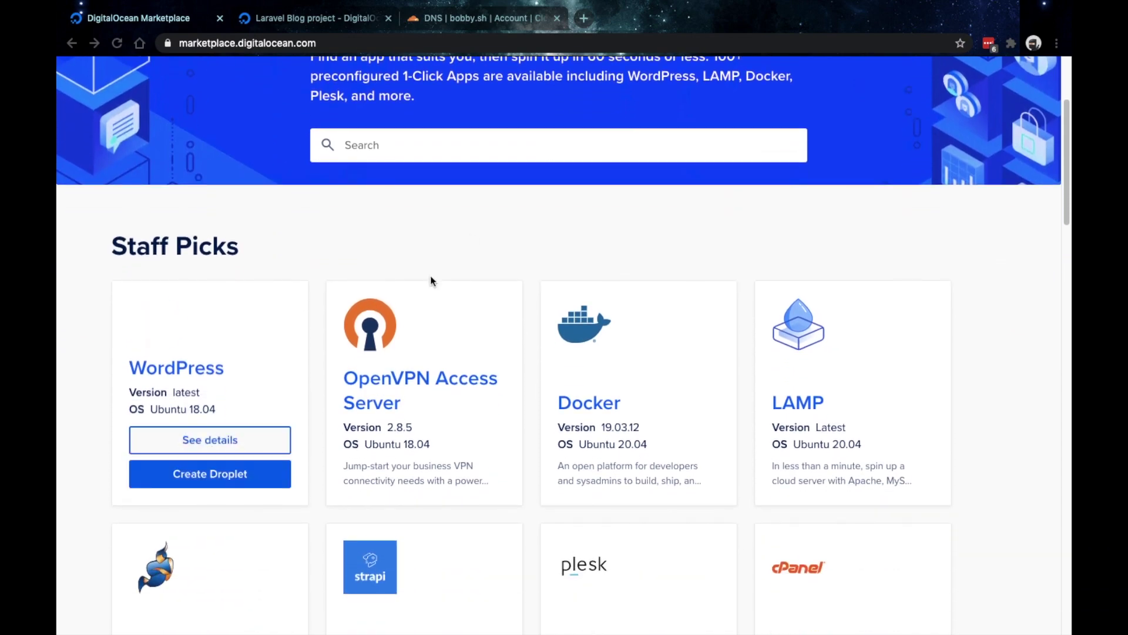
mouse_move(780, 558)
scroll(780, 557, "down", 3)
scroll(780, 557, "down", 8)
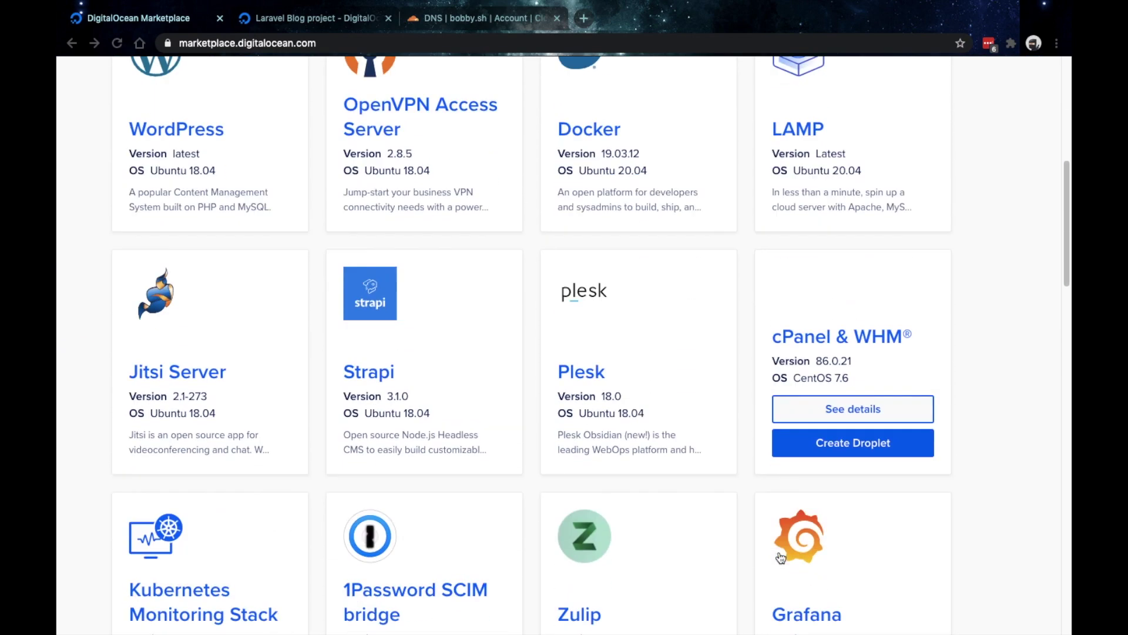
scroll(780, 557, "up", 14)
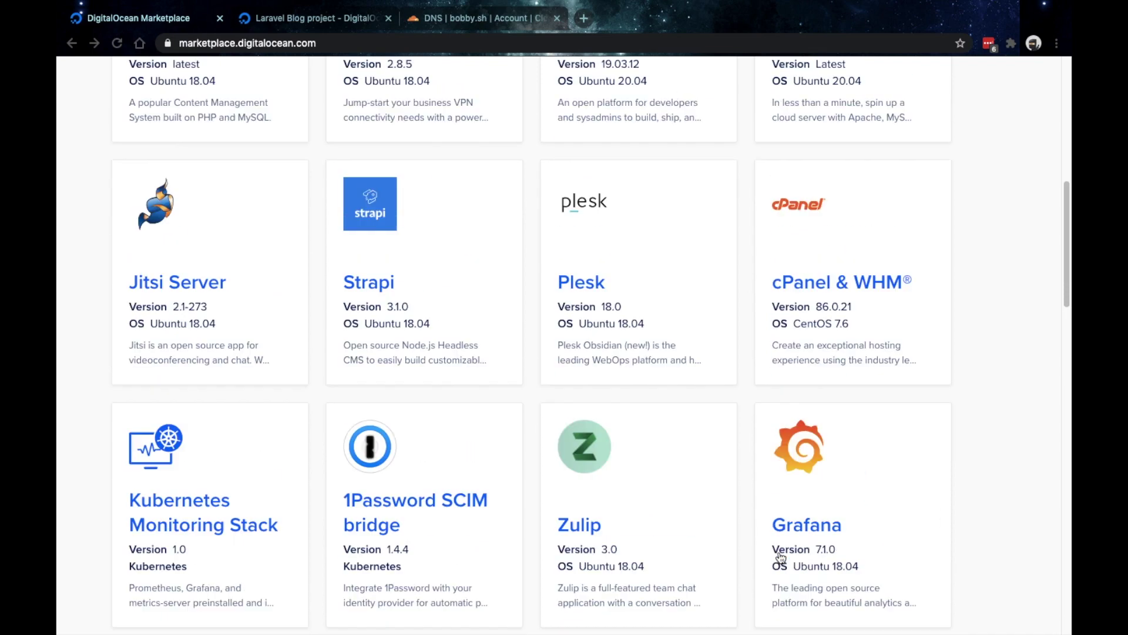
- Search the Marketplace for 'lara' and open the Laravel 1-Click app page
left_click(539, 333)
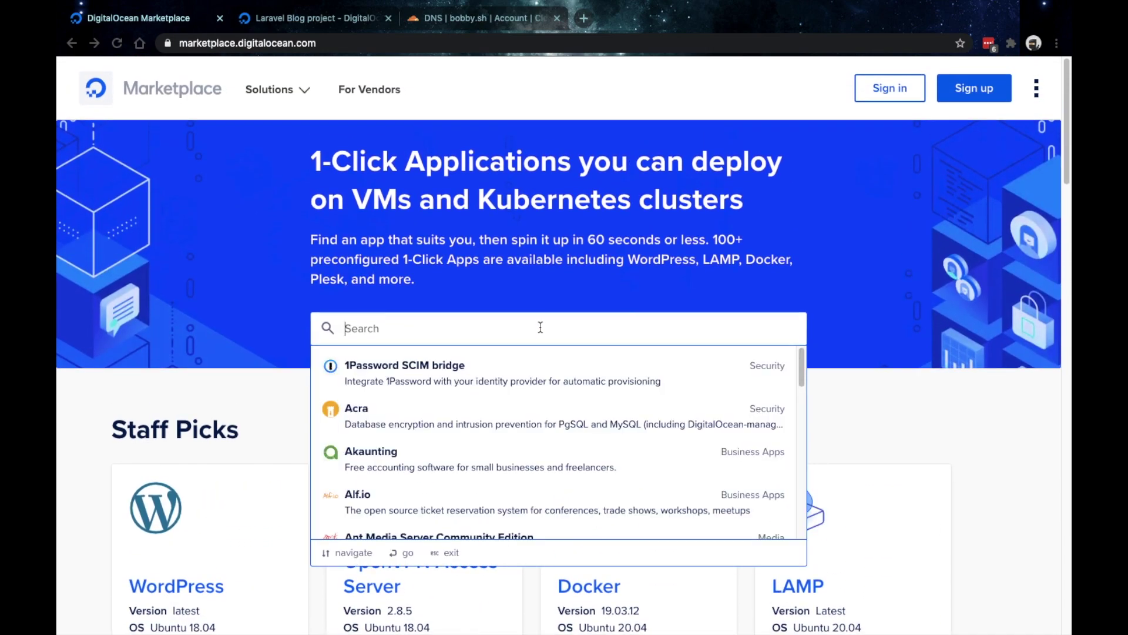
type("lara")
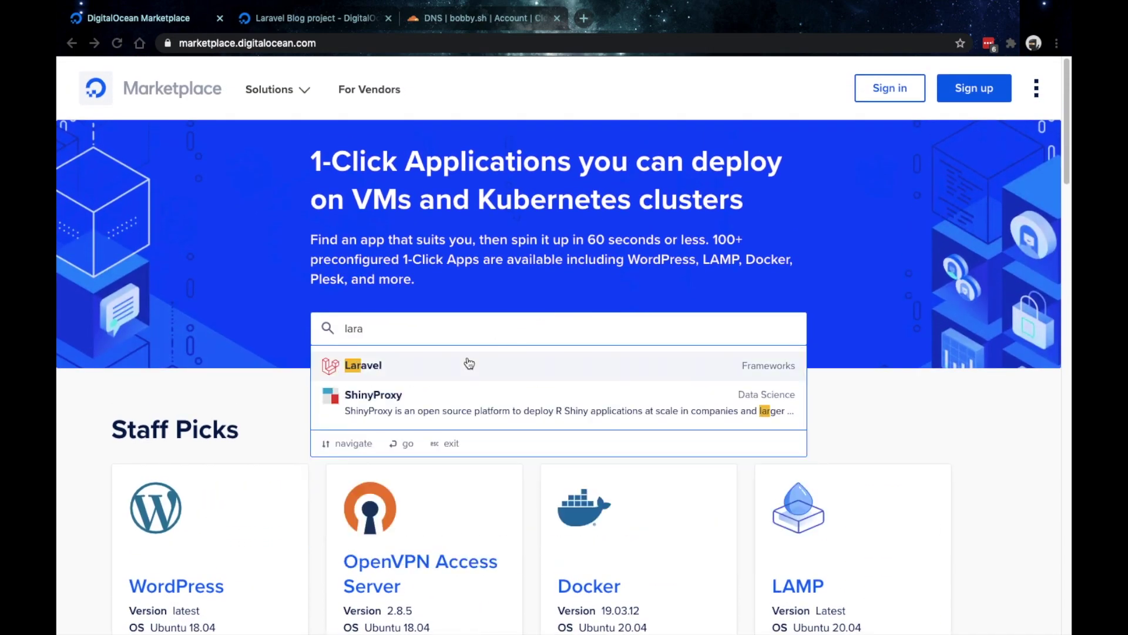
left_click(434, 373)
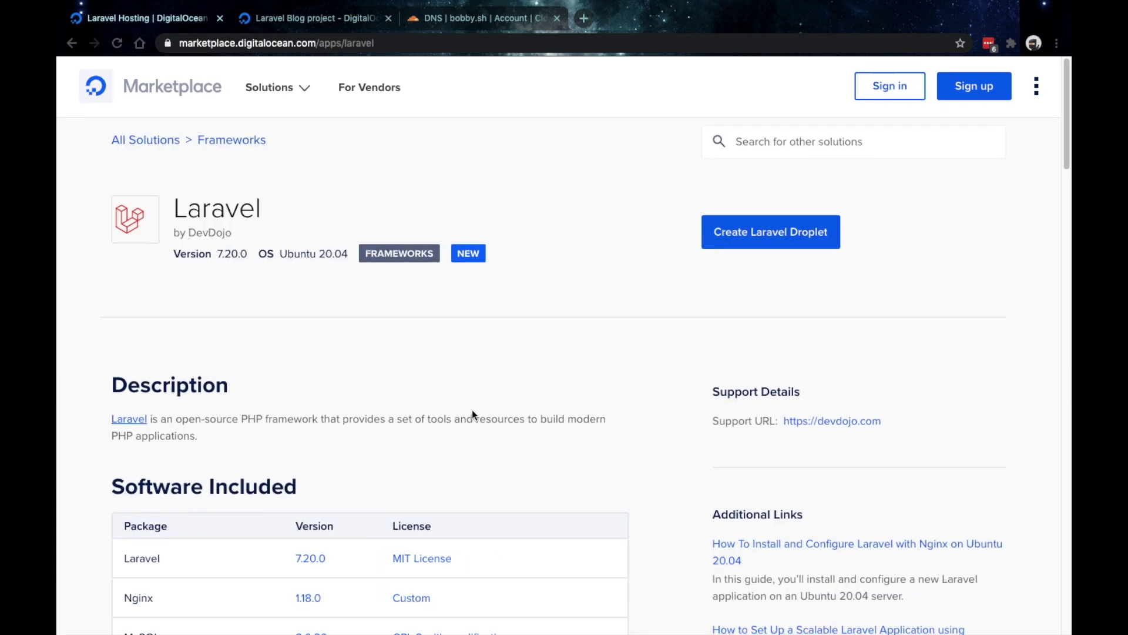
- Review the Laravel app's included software and setup notes, then create a droplet from it
scroll(473, 415, "down", 2)
scroll(473, 415, "down", 3)
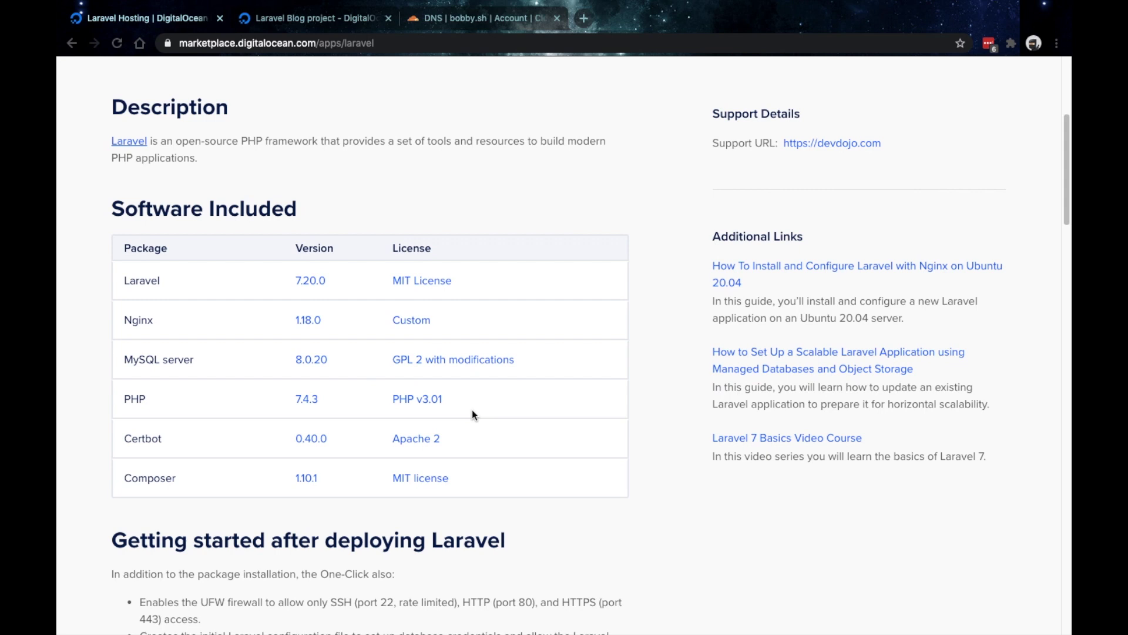
scroll(471, 410, "down", 5)
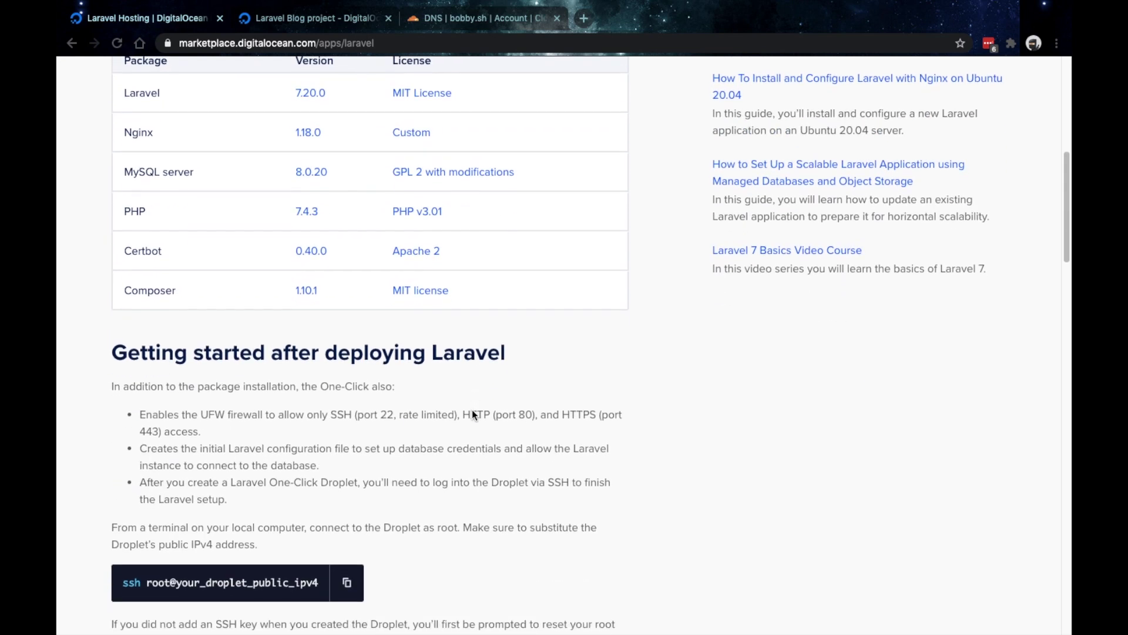
scroll(472, 410, "down", 9)
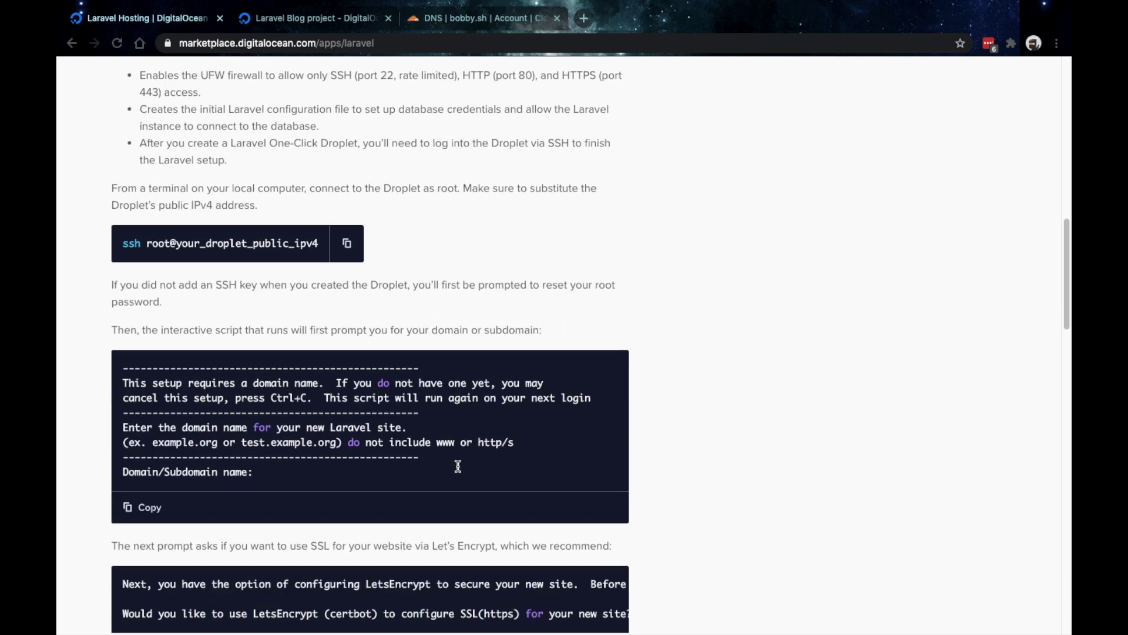
scroll(457, 466, "up", 15)
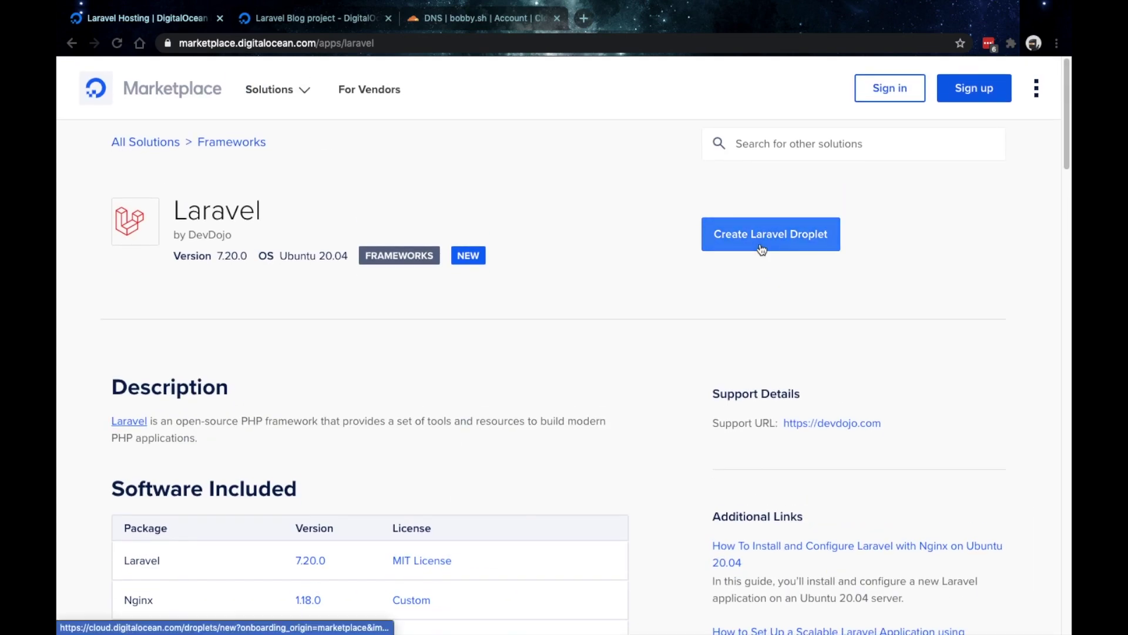
left_click(760, 243)
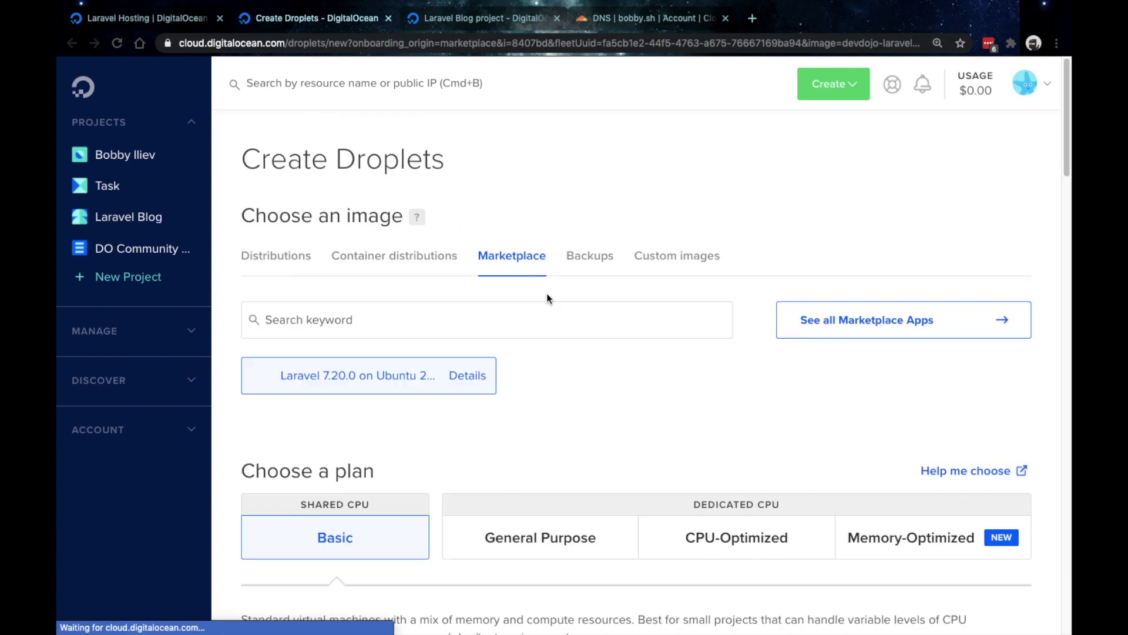
- Choose the $10/mo Basic droplet plan
scroll(496, 435, "down", 5)
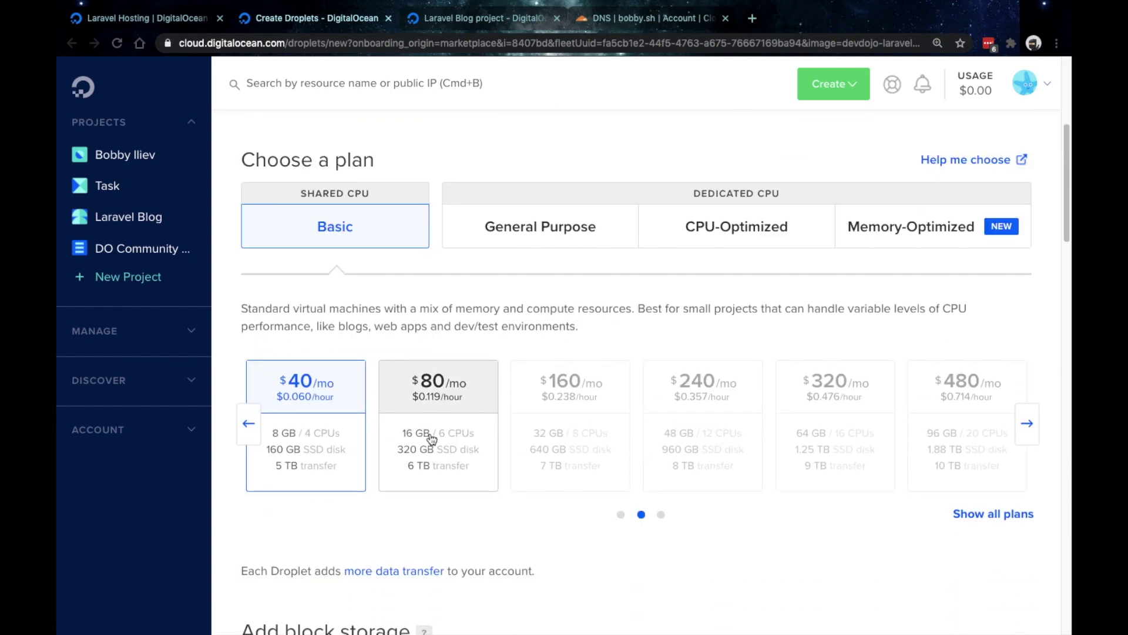
left_click(254, 423)
left_click(432, 417)
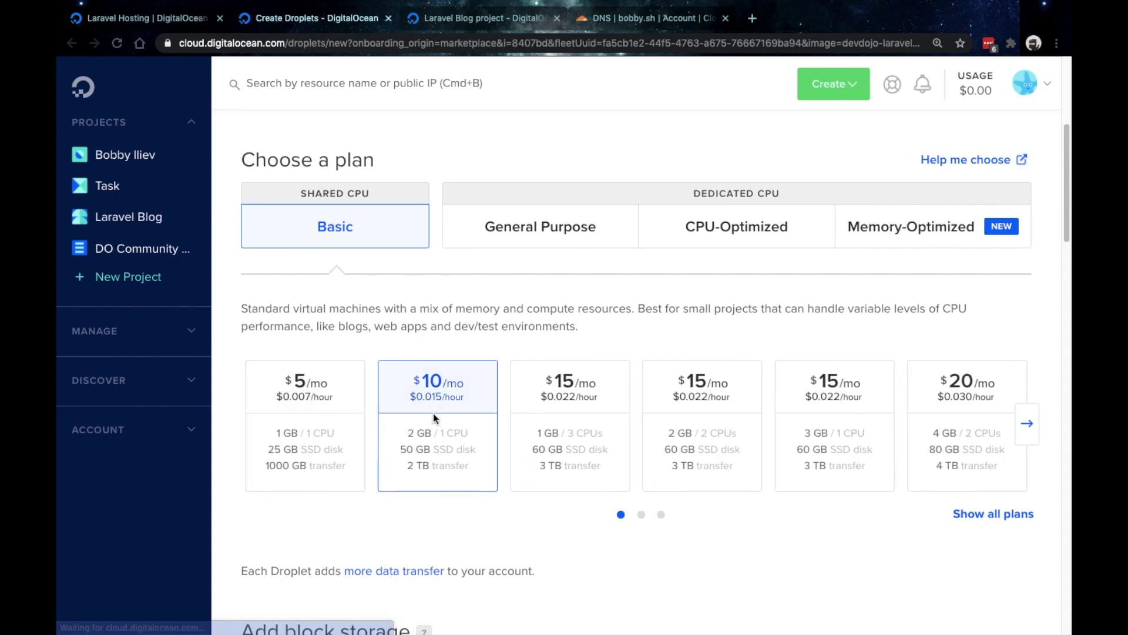
- Add all SSH keys, enable monitoring, and shorten the hostname to laravel-ubuntu
scroll(433, 415, "down", 8)
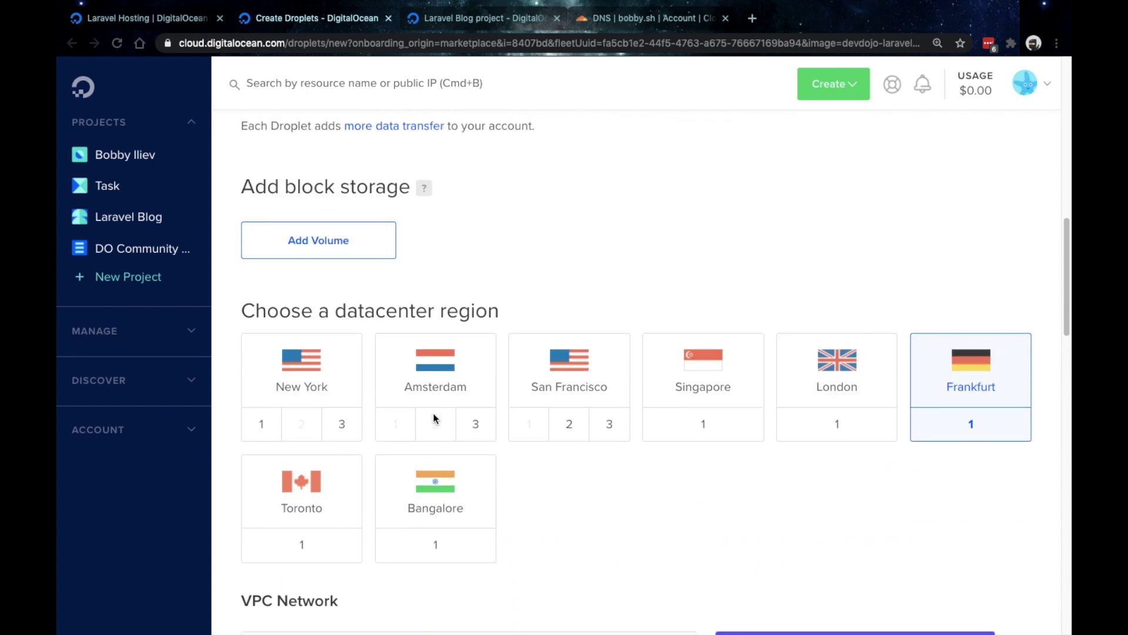
scroll(434, 417, "down", 10)
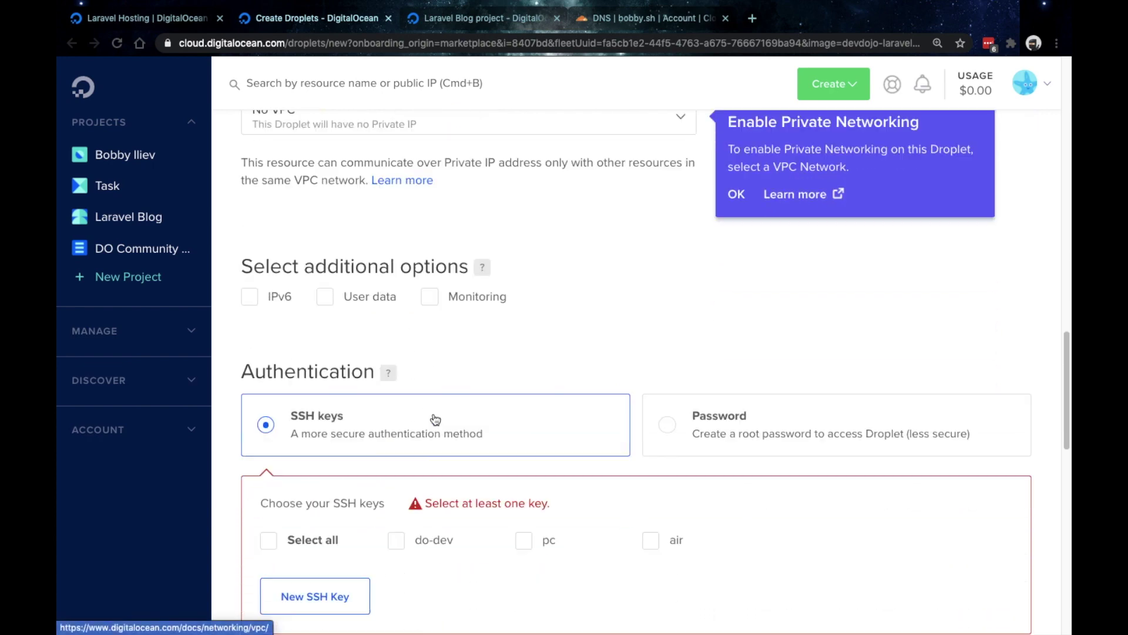
scroll(434, 418, "down", 2)
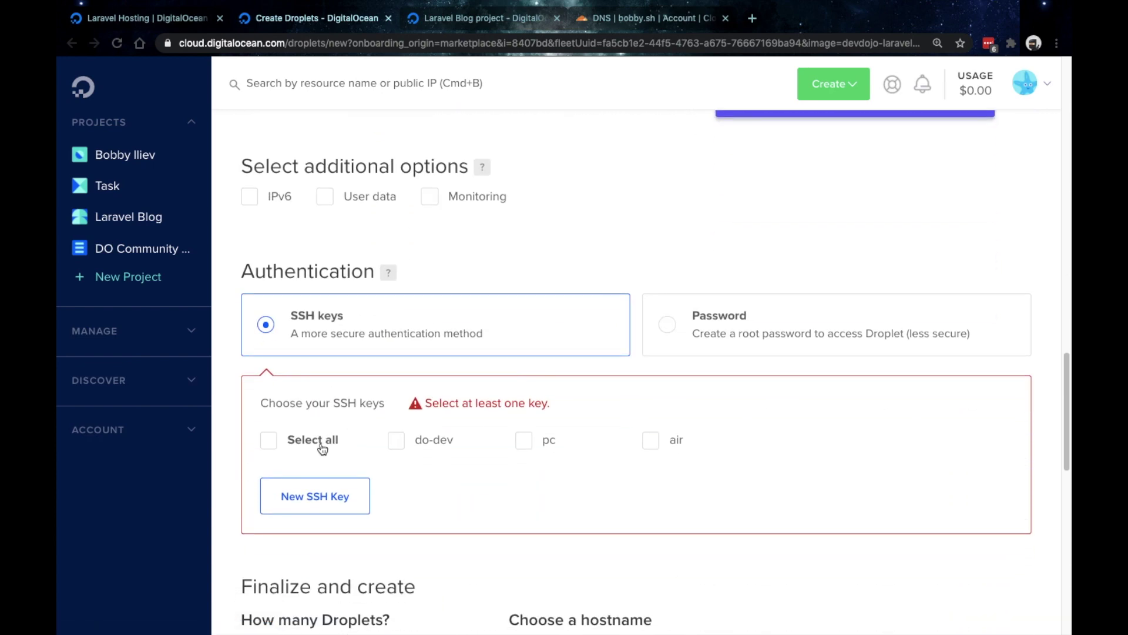
left_click(322, 447)
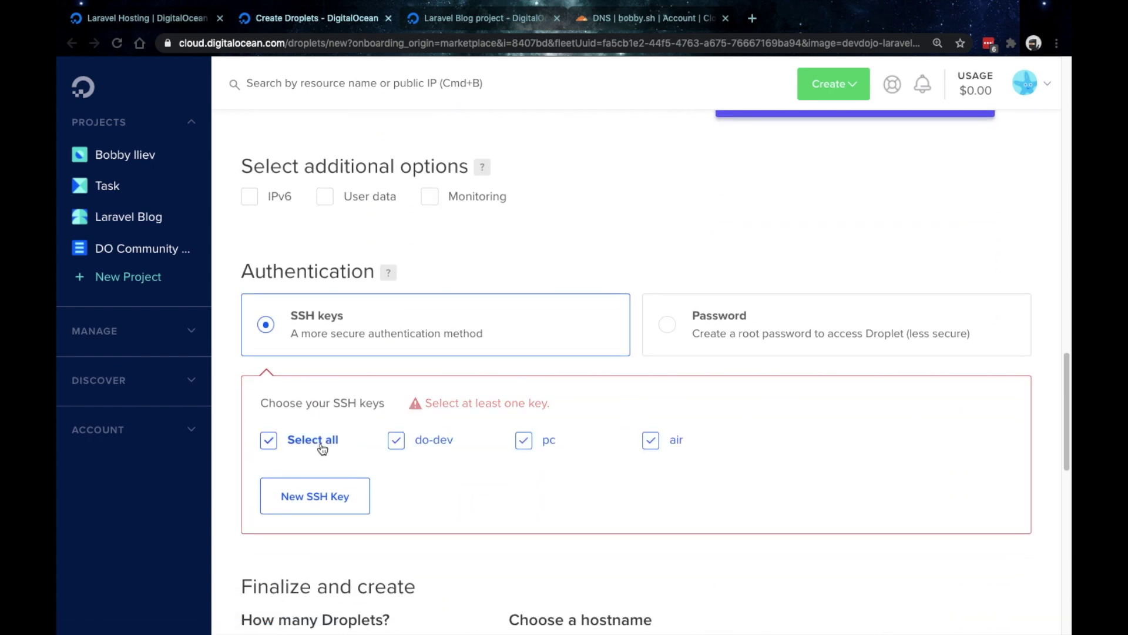
left_click(470, 203)
scroll(630, 297, "down", 5)
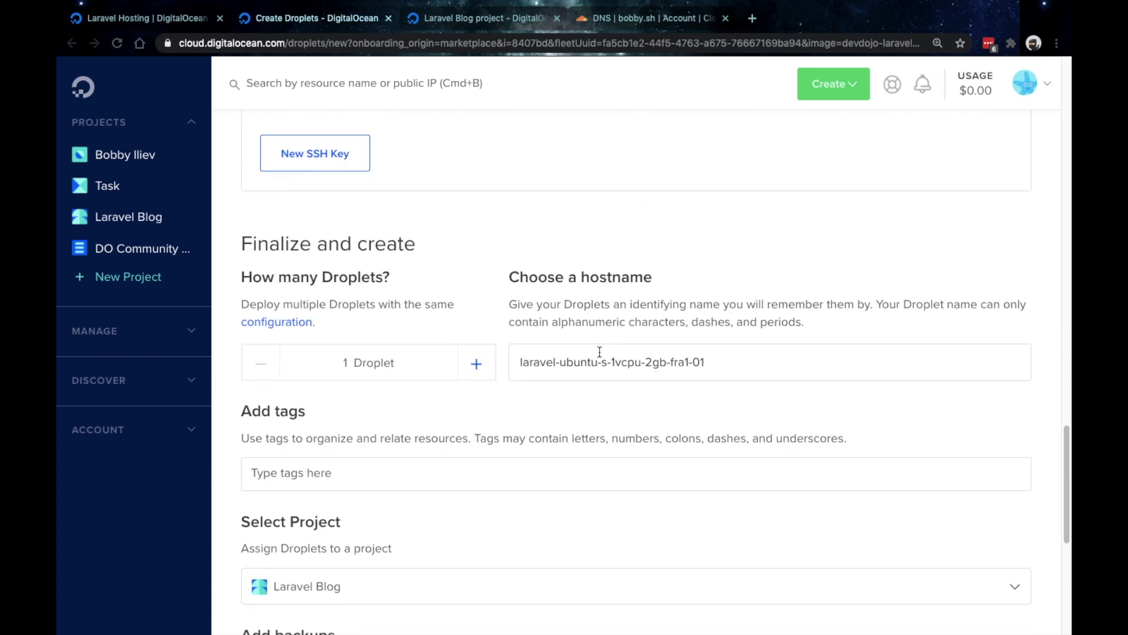
left_click_drag(595, 360, 922, 358)
key("BackSpace")
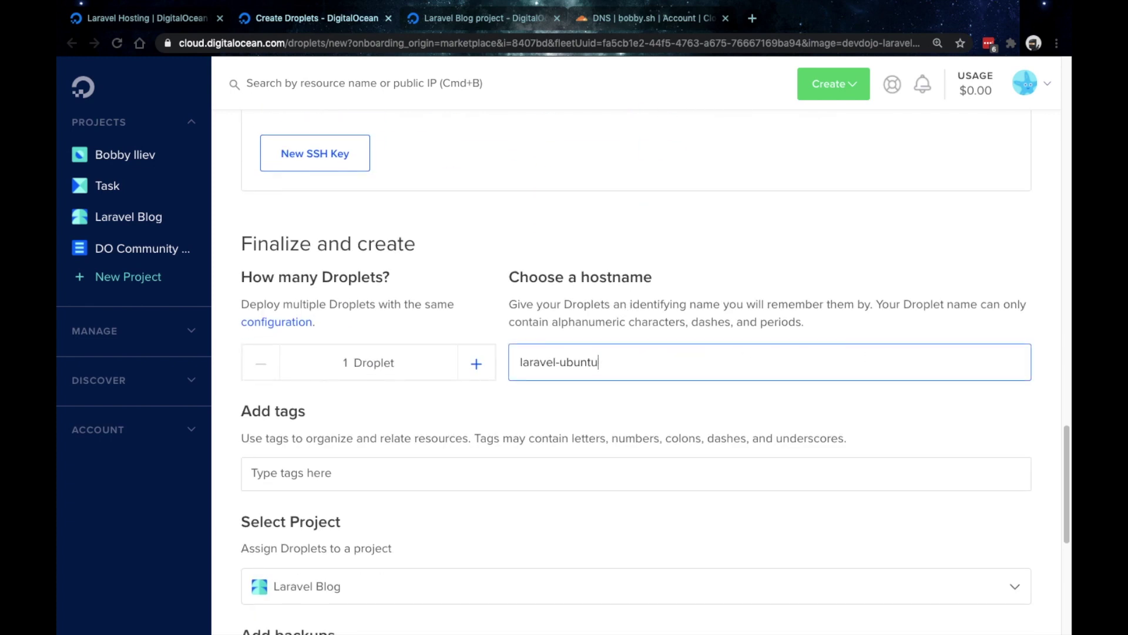
- Enable weekly backups and create the droplet
scroll(626, 371, "down", 1)
scroll(626, 372, "down", 5)
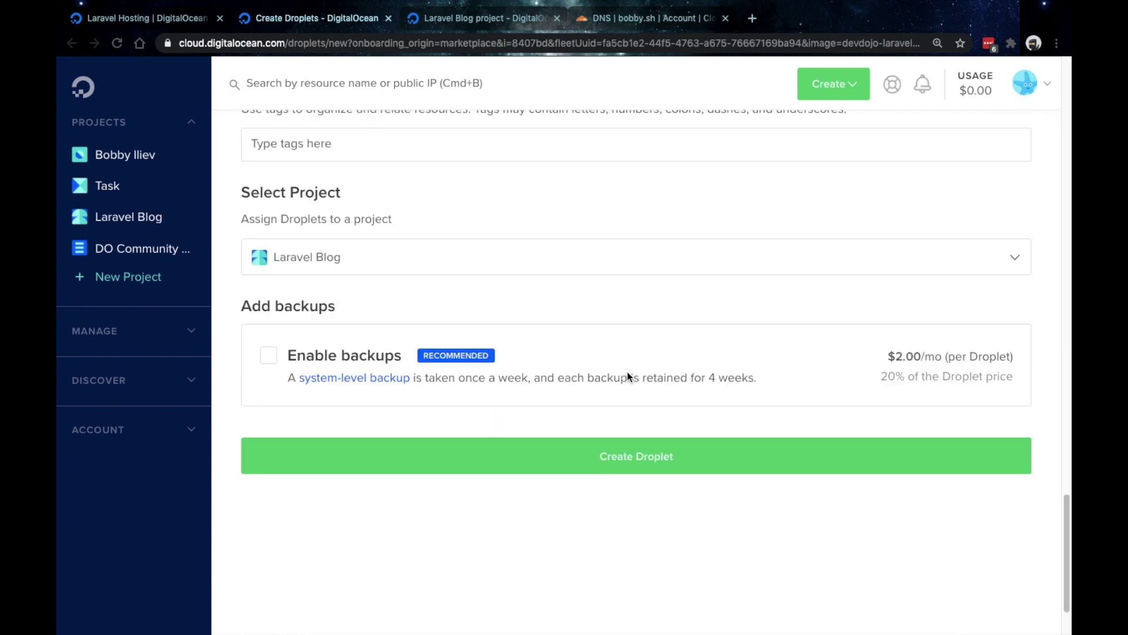
scroll(627, 371, "down", 1)
scroll(627, 371, "up", 1)
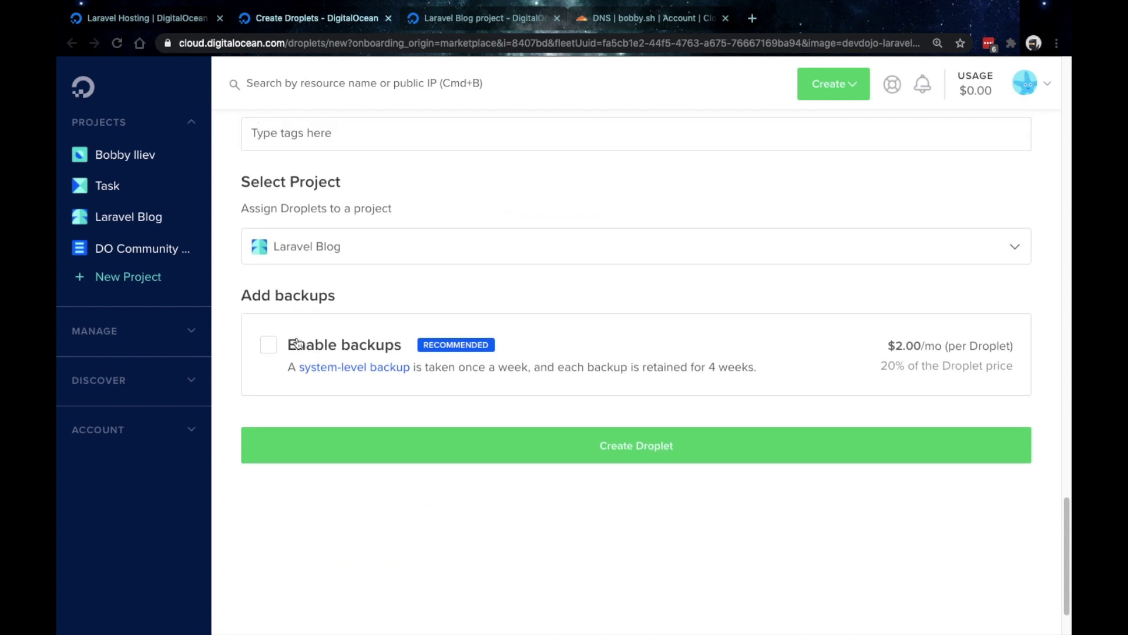
left_click(270, 345)
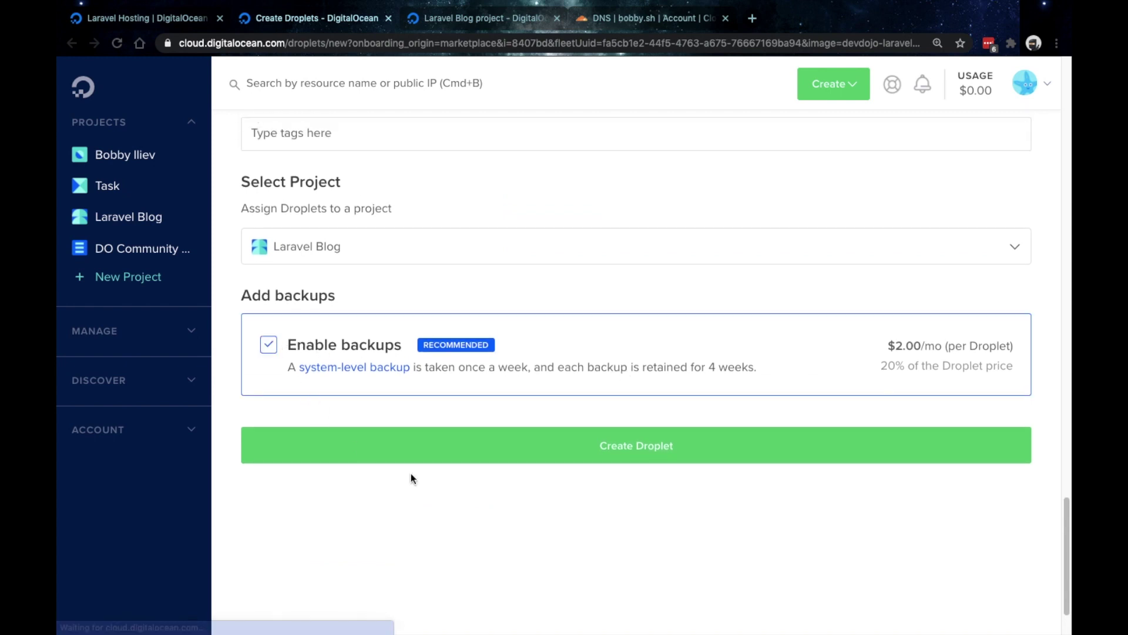
left_click(636, 444)
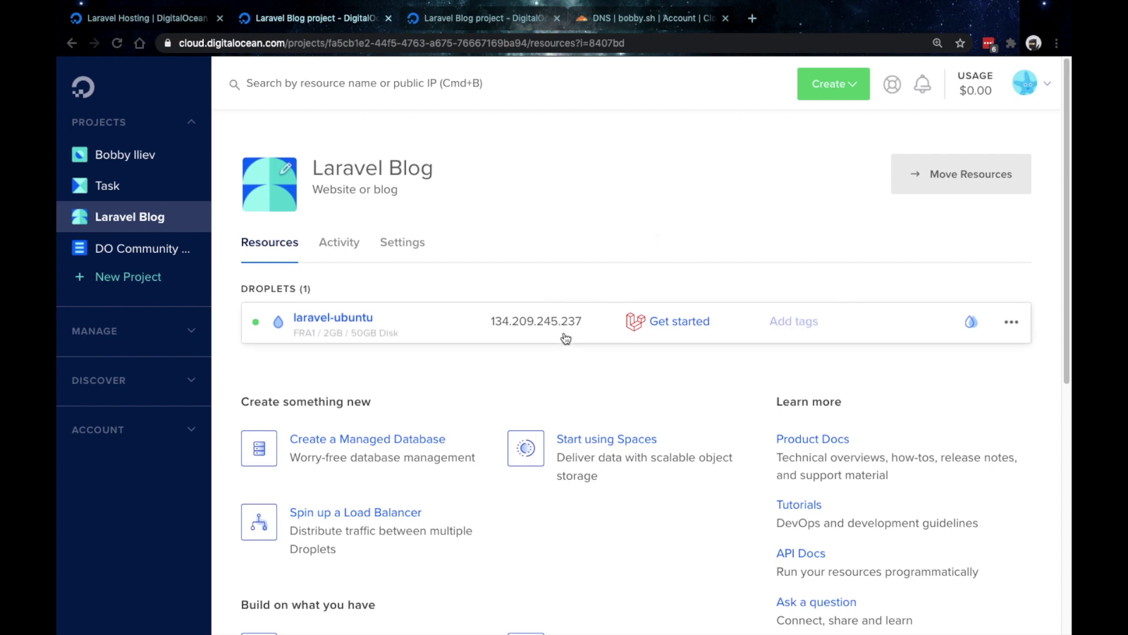
- Copy the droplet IP 134.209.245.237 and return to the Laravel ssh login instructions
left_click(588, 323)
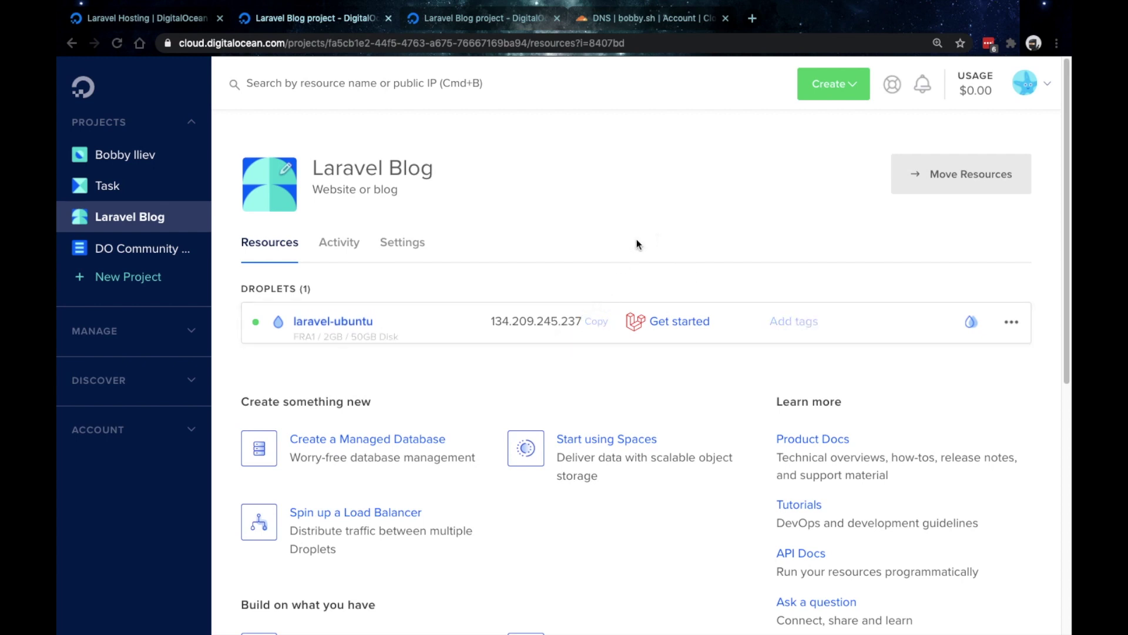
left_click(160, 25)
scroll(235, 536, "down", 5)
scroll(235, 536, "down", 6)
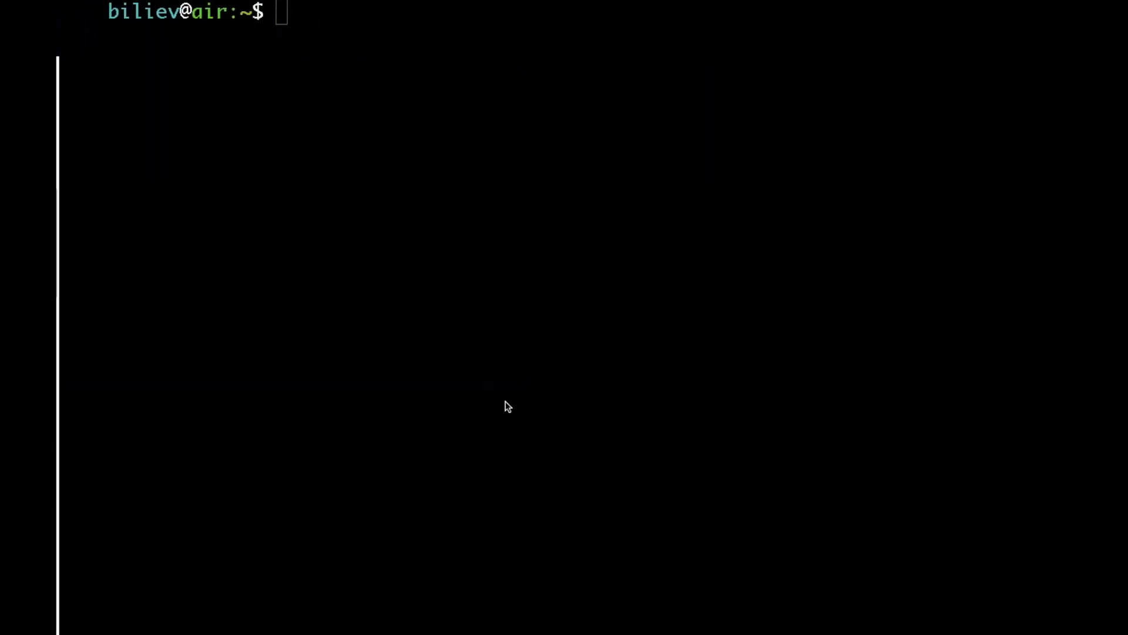
key("Return")
key("Return")
type("ssh root@")
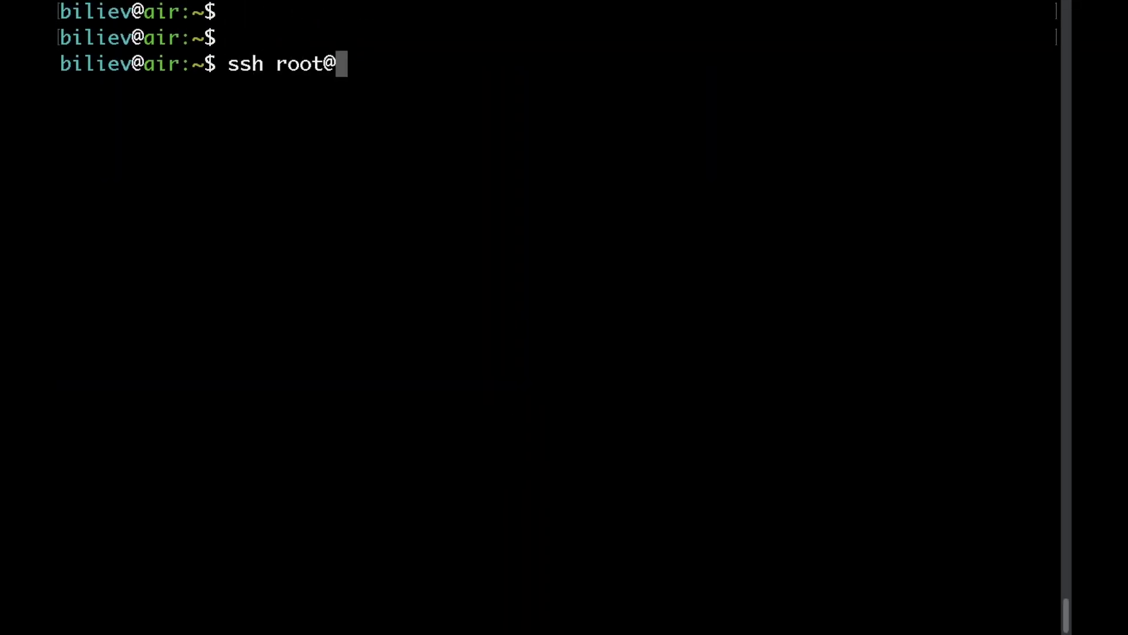
key("super+v")
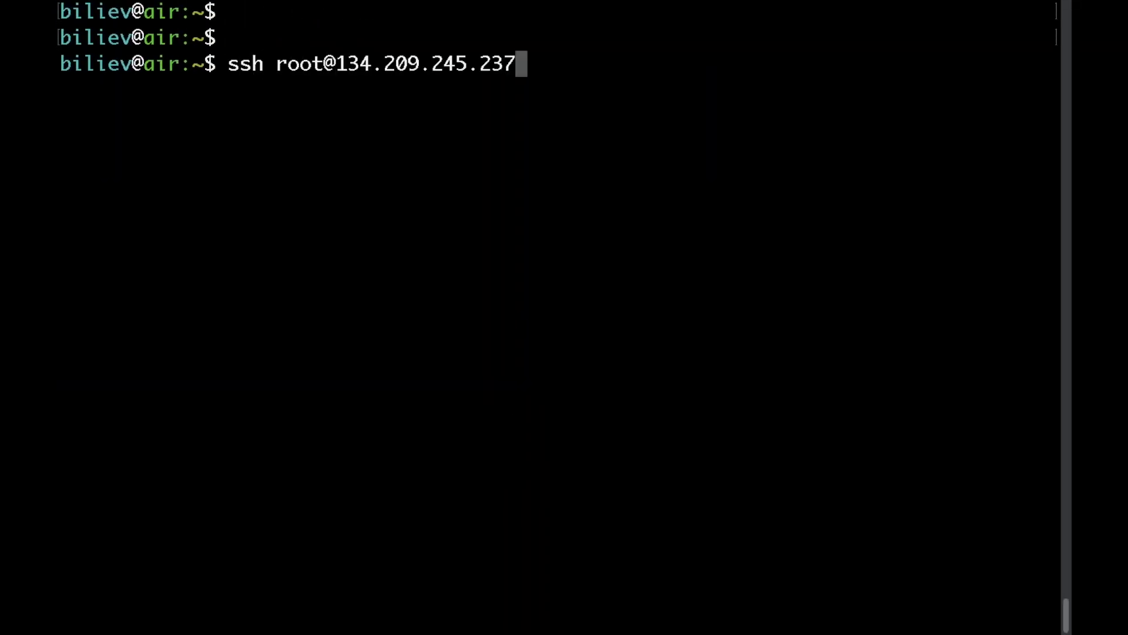
key("Return")
type("yes")
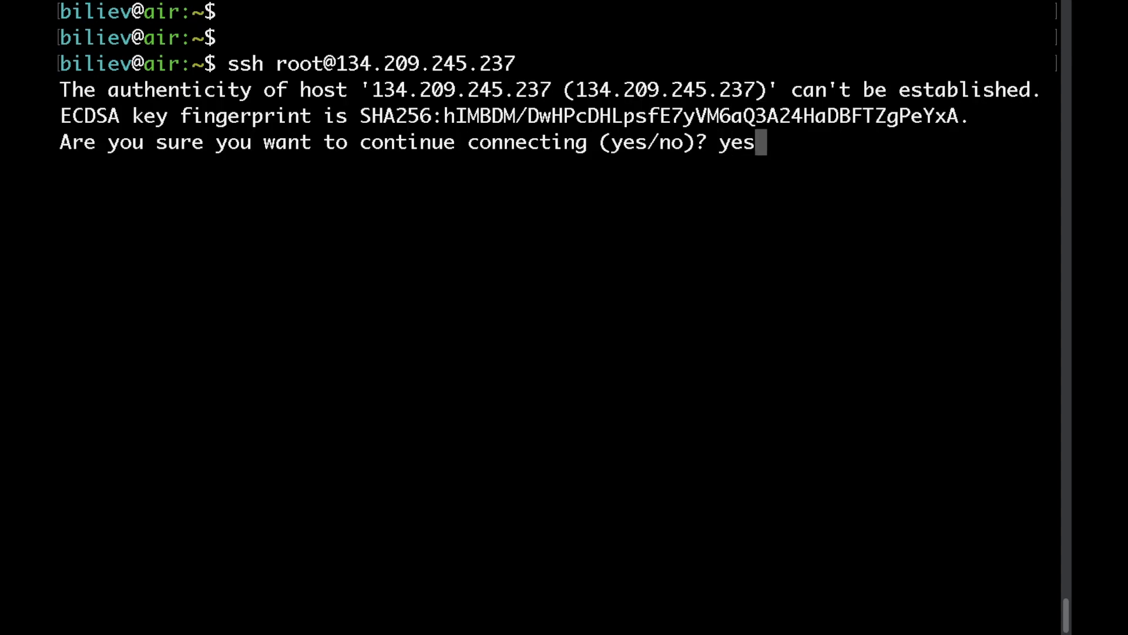
key("Return")
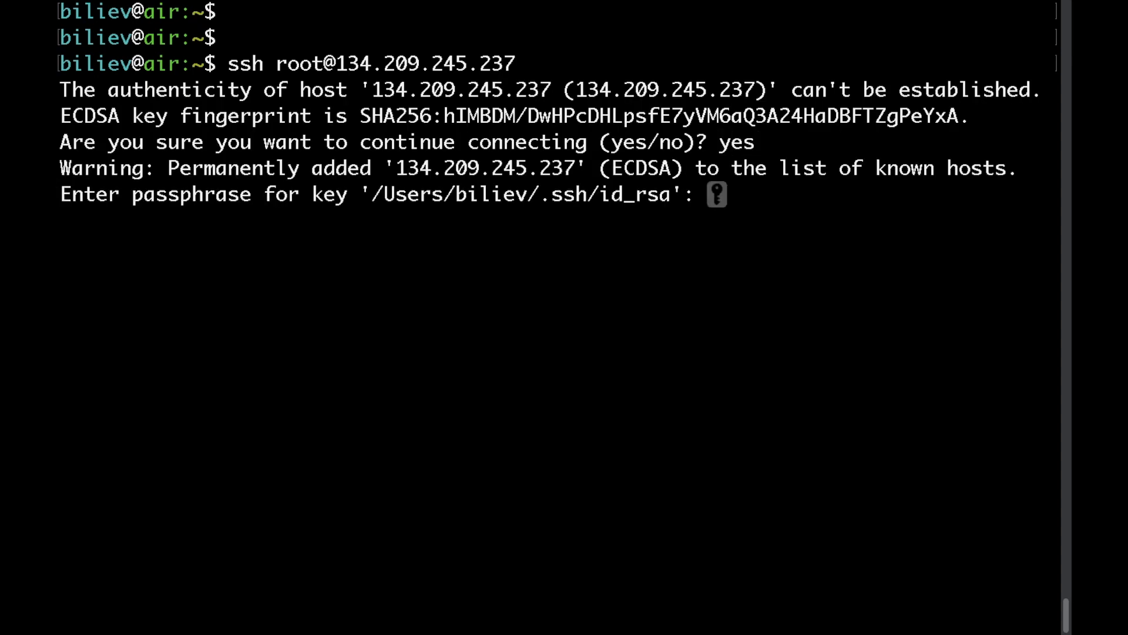
key("Return")
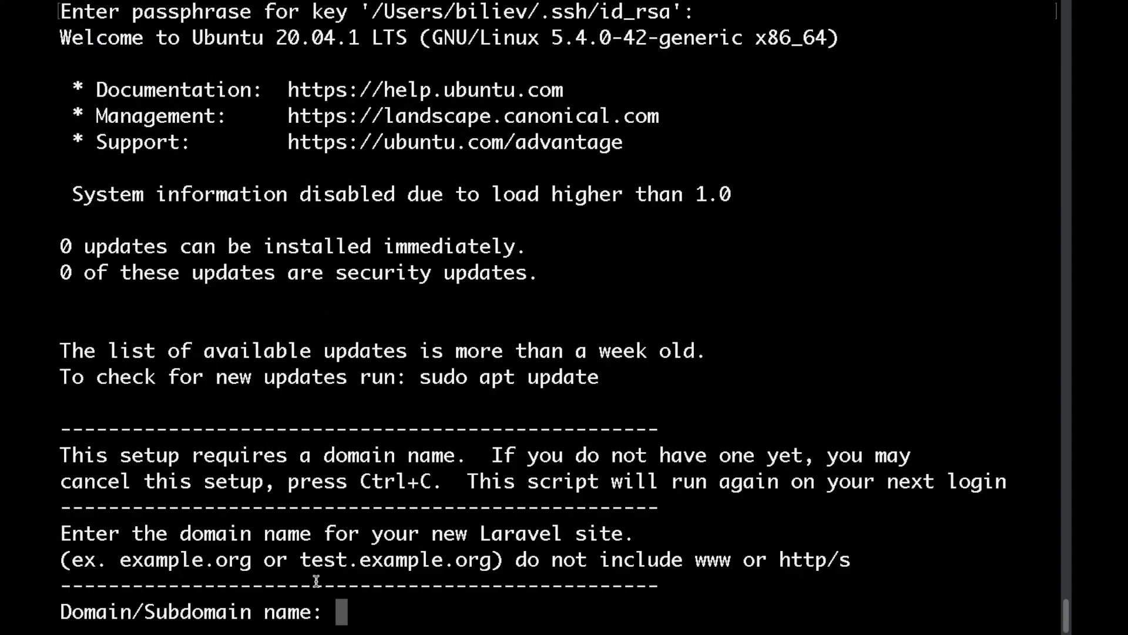
- Enter demo.bobby.sh as the Laravel site's domain
type("demo.bobby")
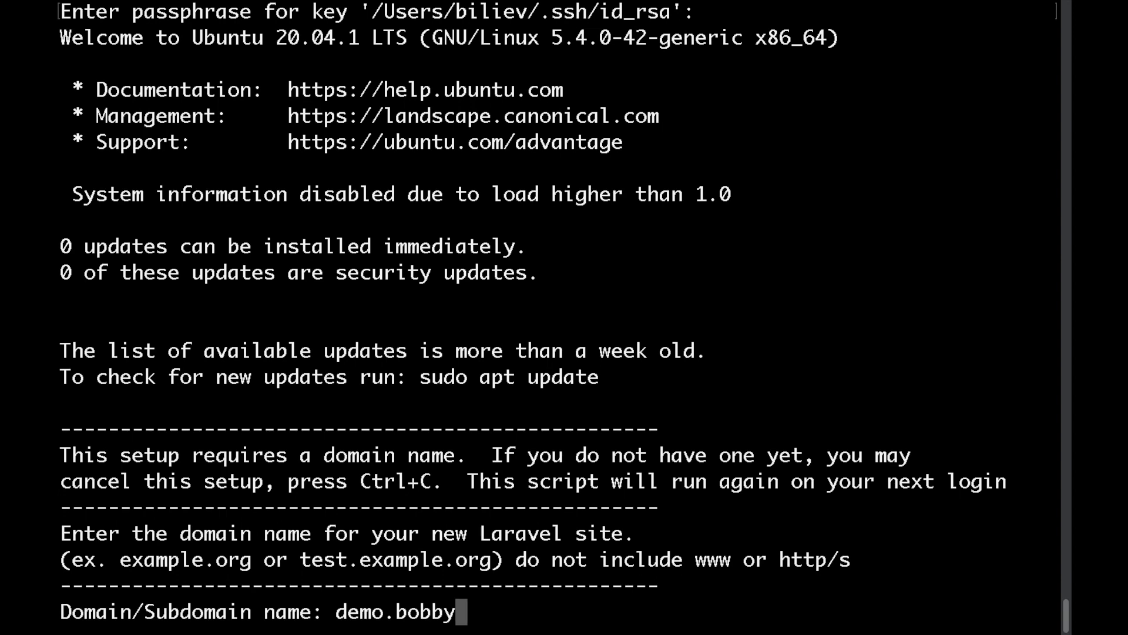
key("BackSpace")
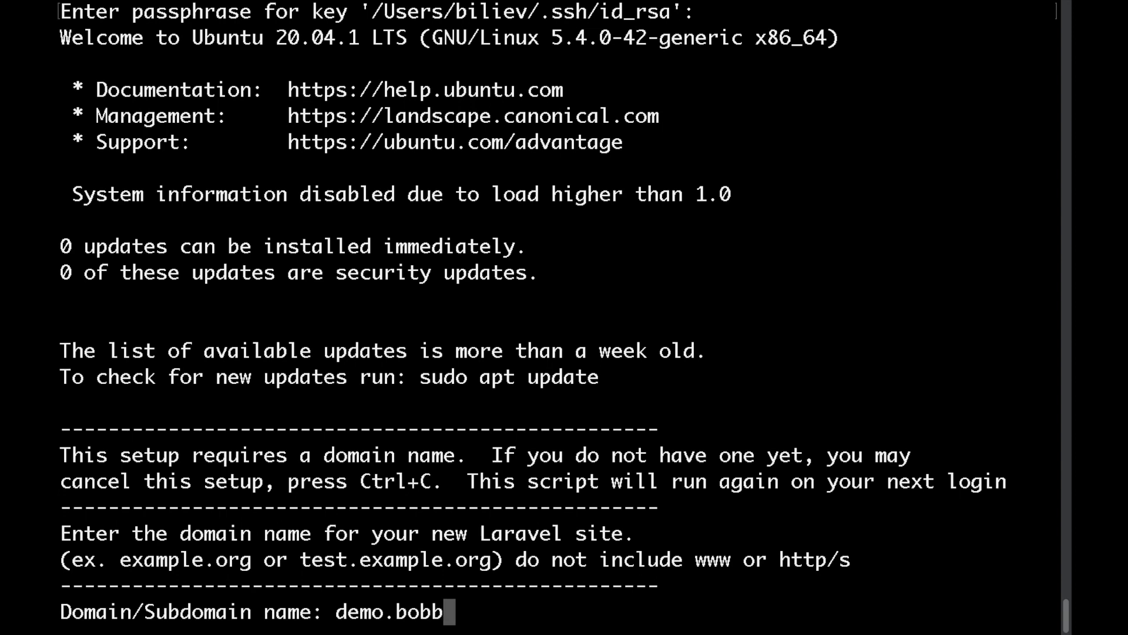
type("y.sh")
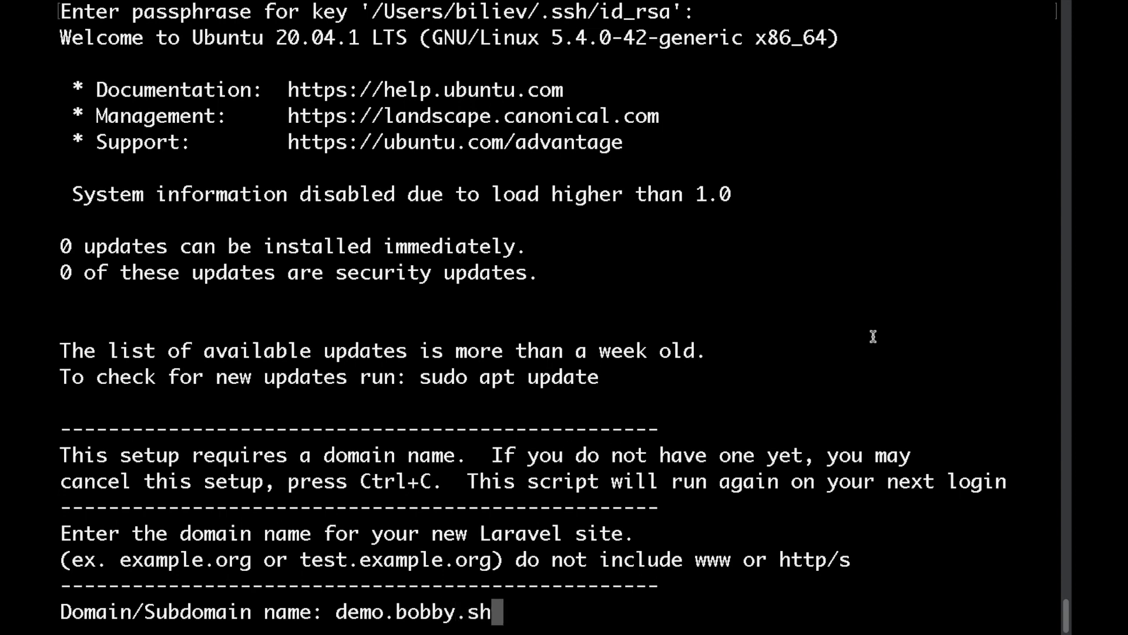
key("Return")
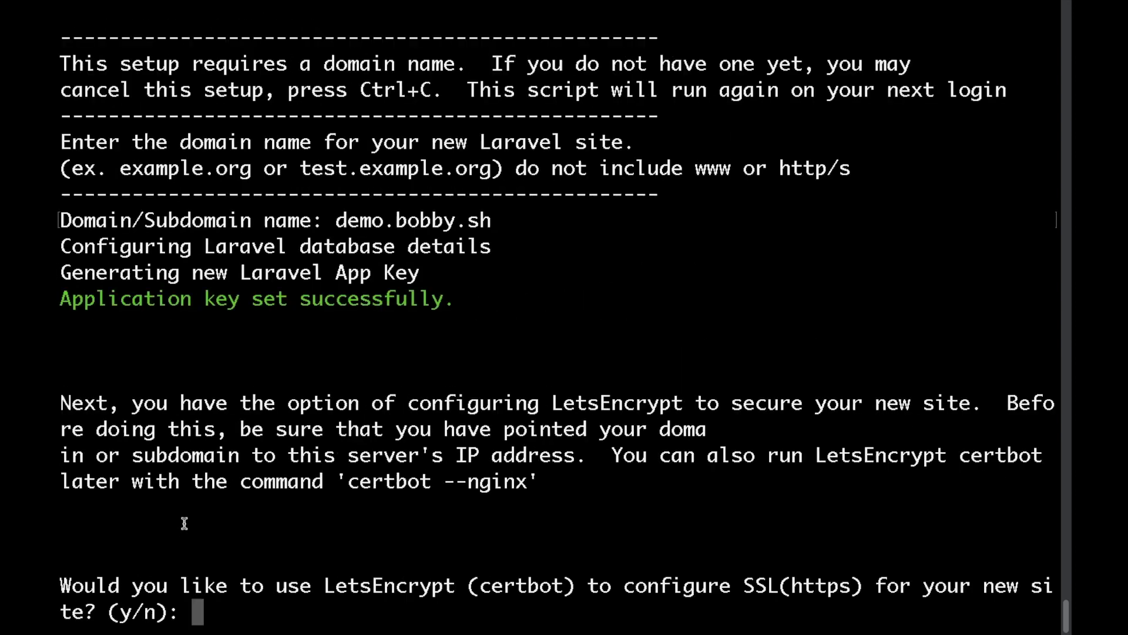
- Review the database configuration and app key confirmation lines in the setup output
double_click(266, 244)
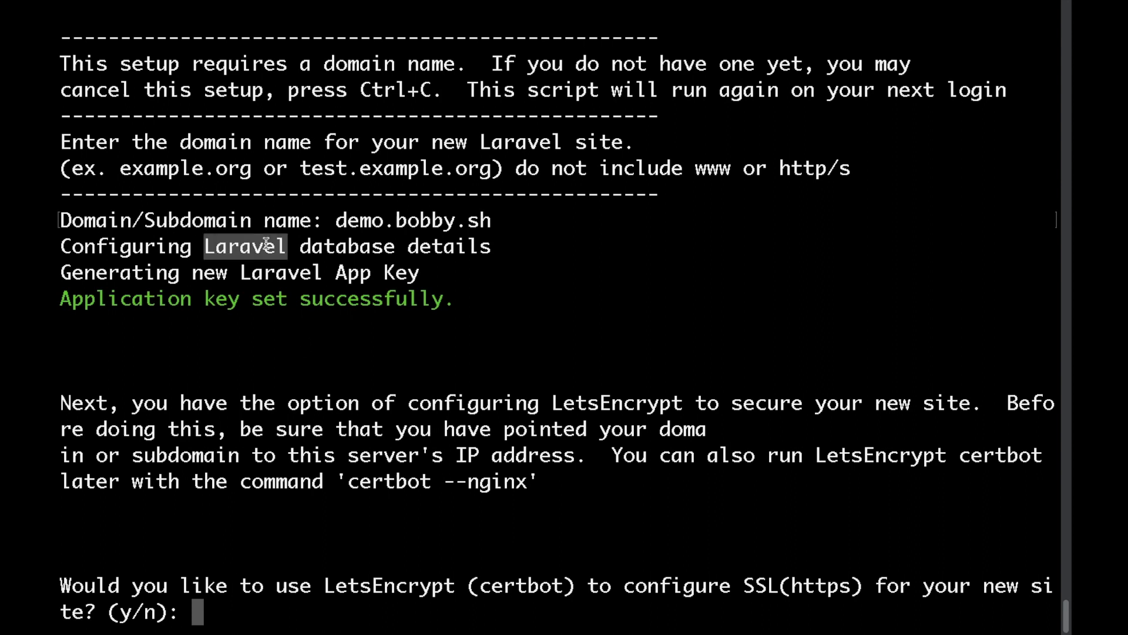
triple_click(265, 245)
left_click(264, 303)
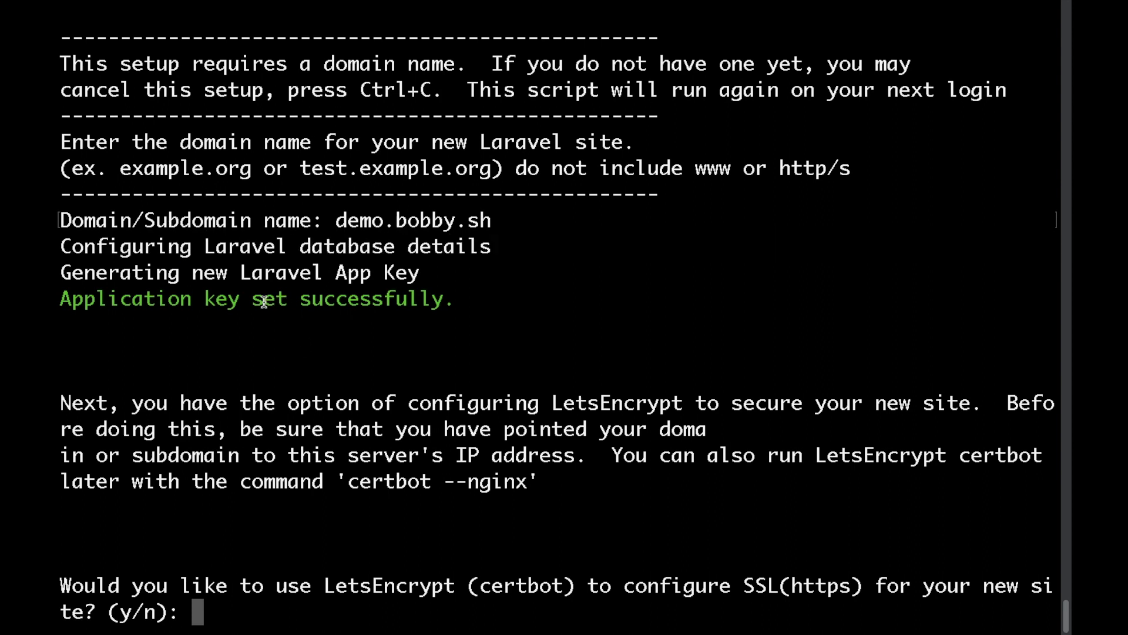
double_click(264, 302)
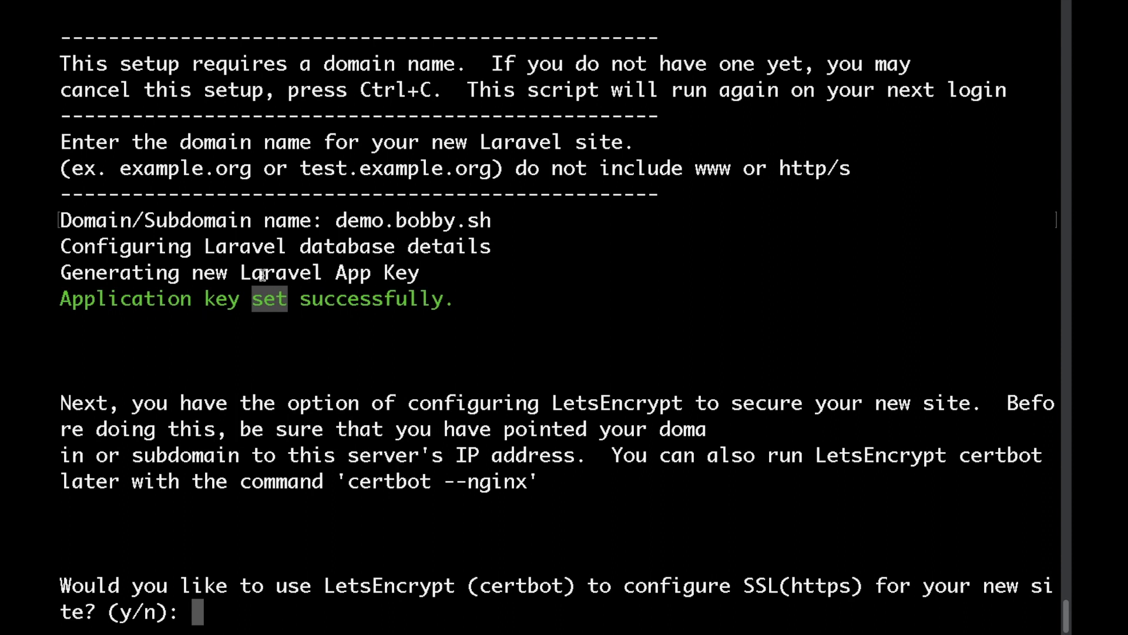
left_click_drag(264, 272, 353, 272)
left_click(353, 271)
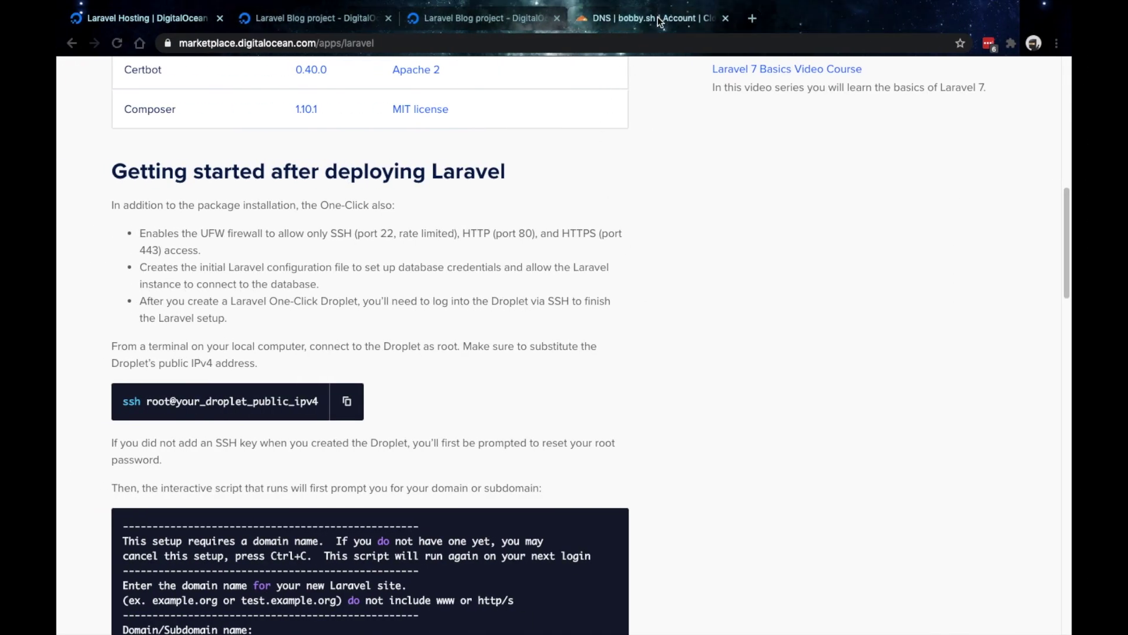
- Add a DNS-only A record named demo pointing to 134.209.245.237 for bobby.sh
left_click(657, 16)
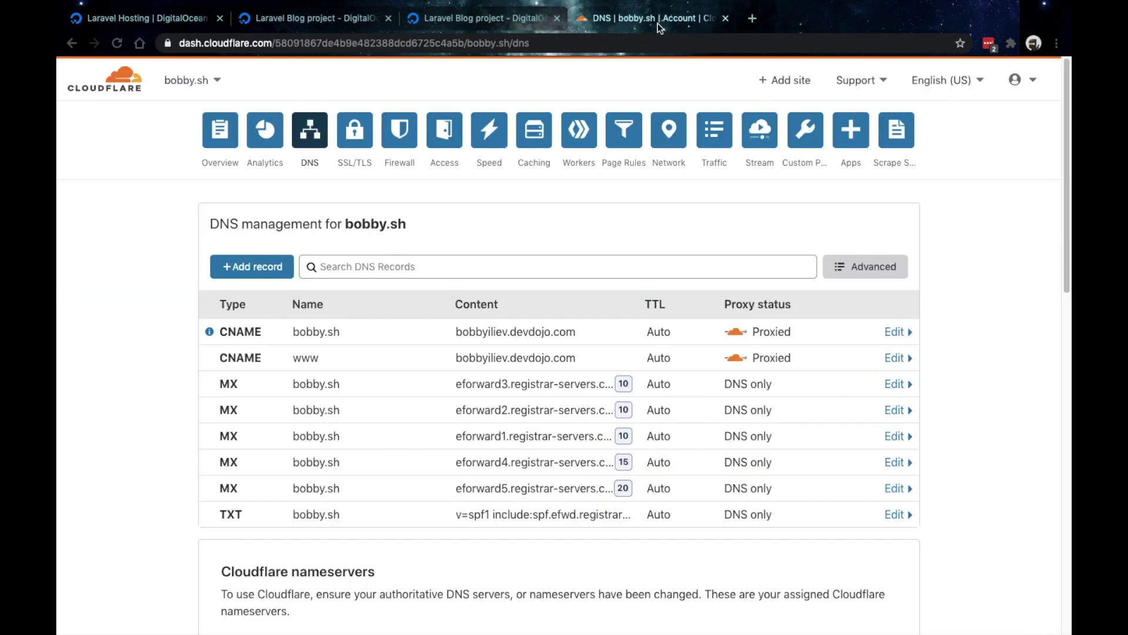
left_click(245, 267)
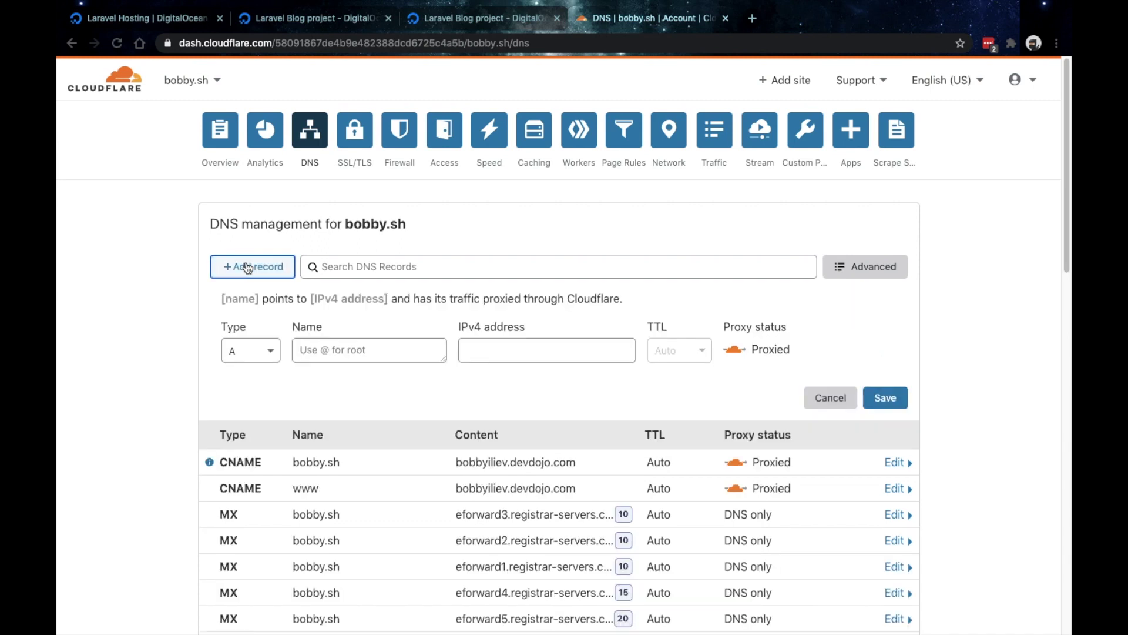
left_click(517, 351)
type("134.209.245.237")
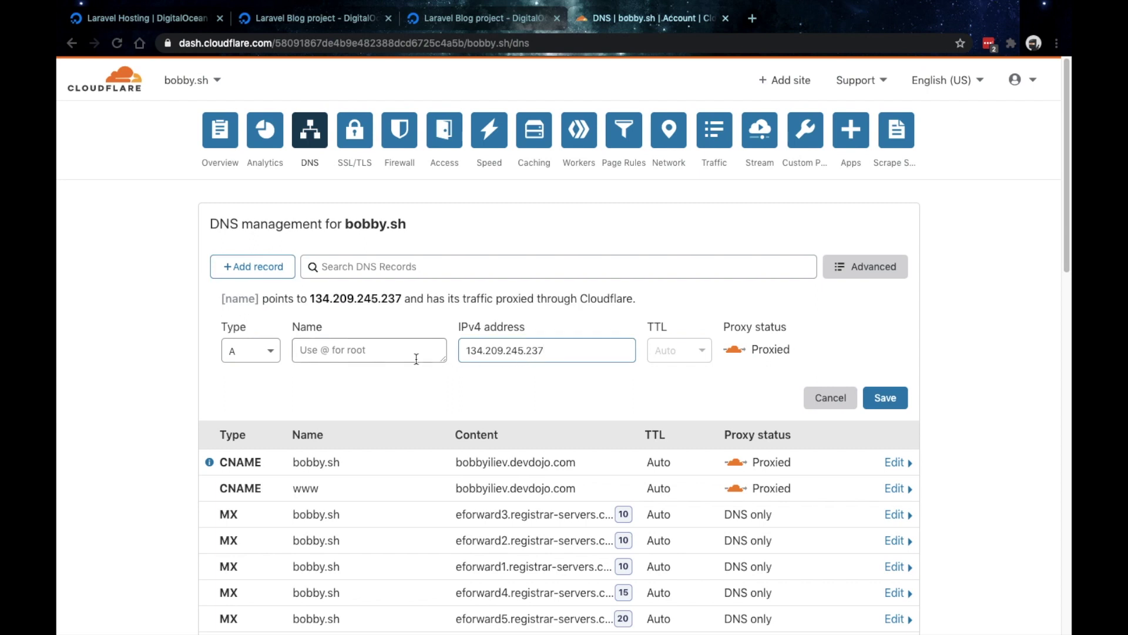
left_click(416, 355)
type("demo.")
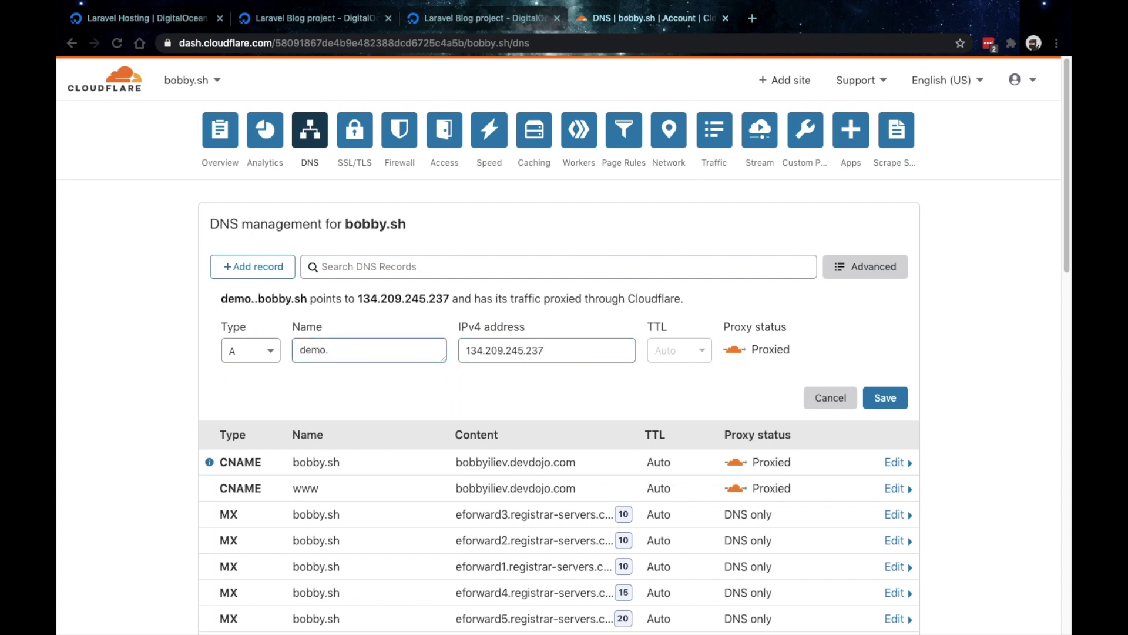
key("BackSpace")
left_click_drag(222, 300, 305, 301)
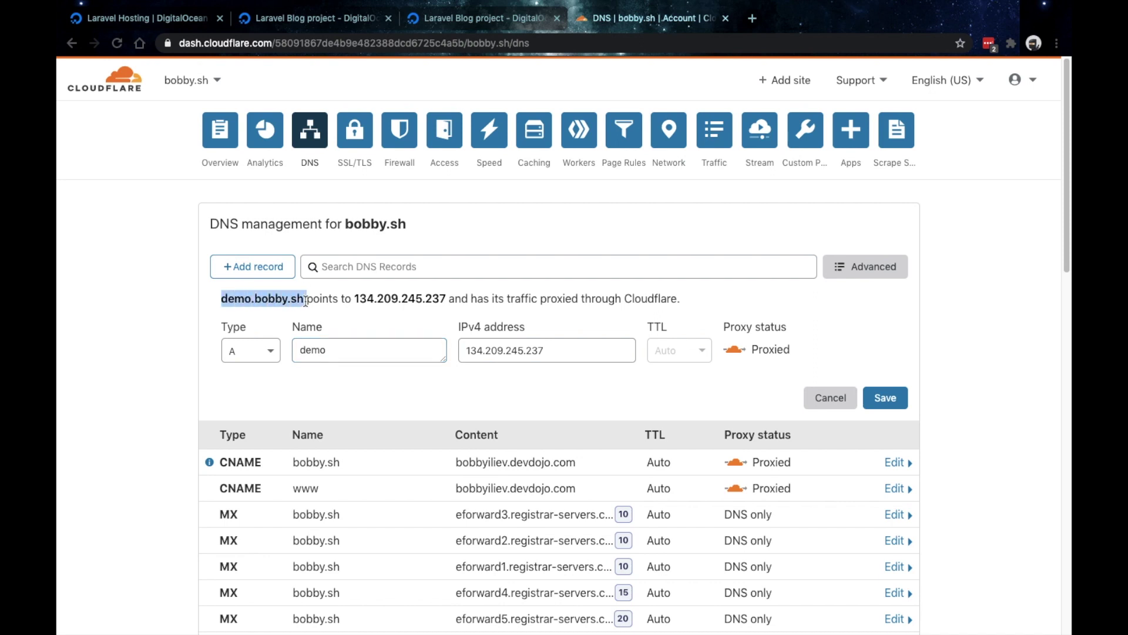
left_click(736, 352)
left_click(886, 397)
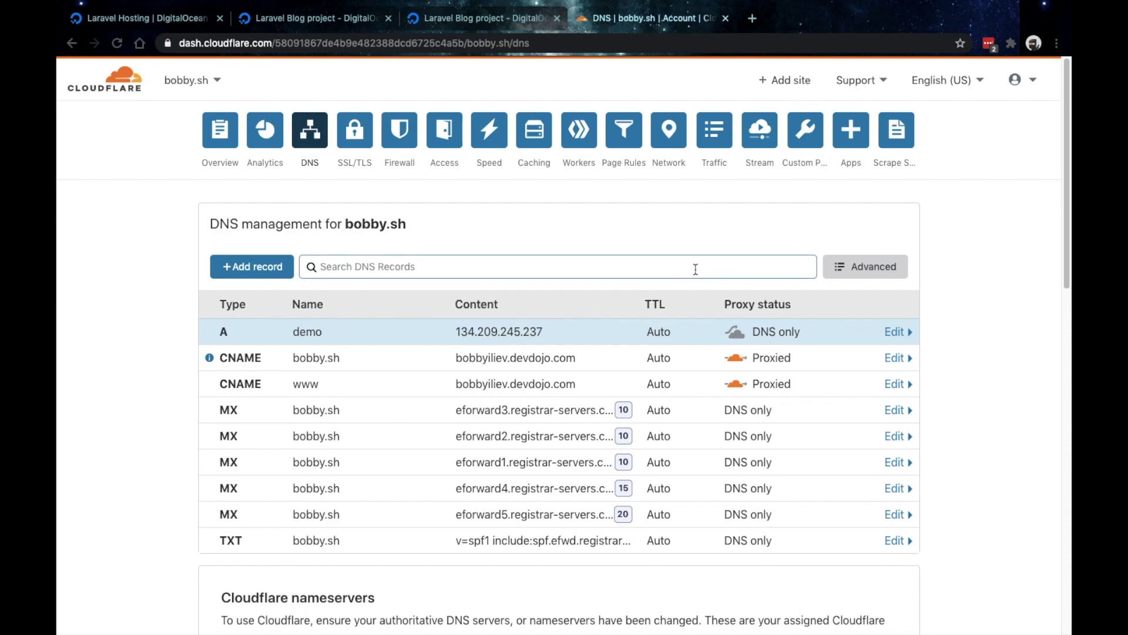
- Opt into LetsEncrypt, enter the contact e-mail, accept terms (A), decline EFF e-mails (N)
key("ctrl+Right")
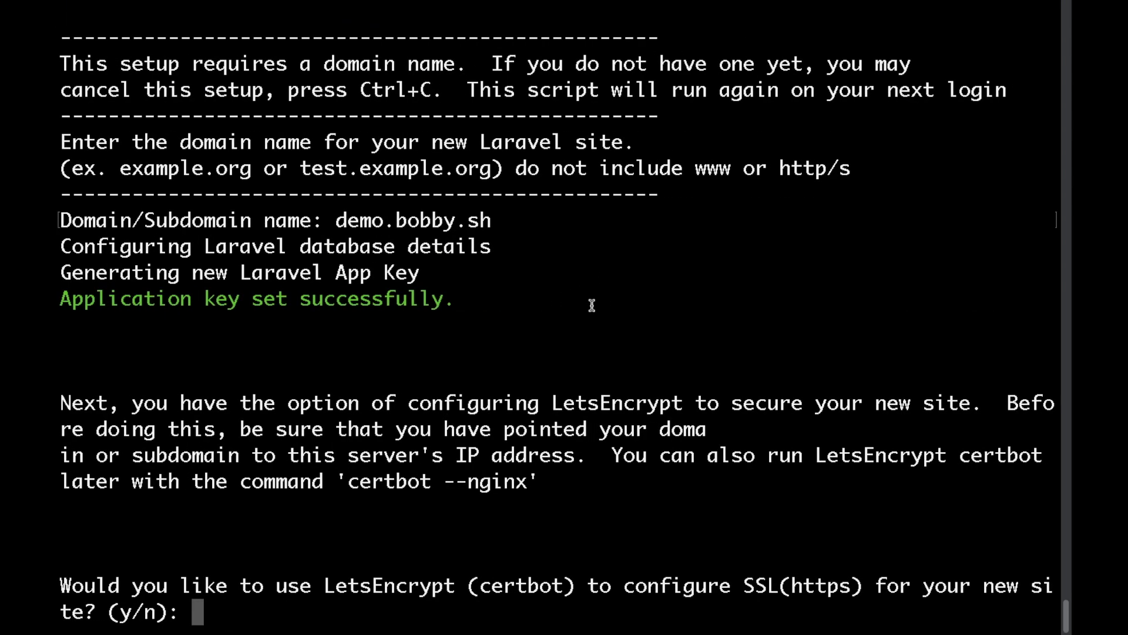
type("y")
key("Return")
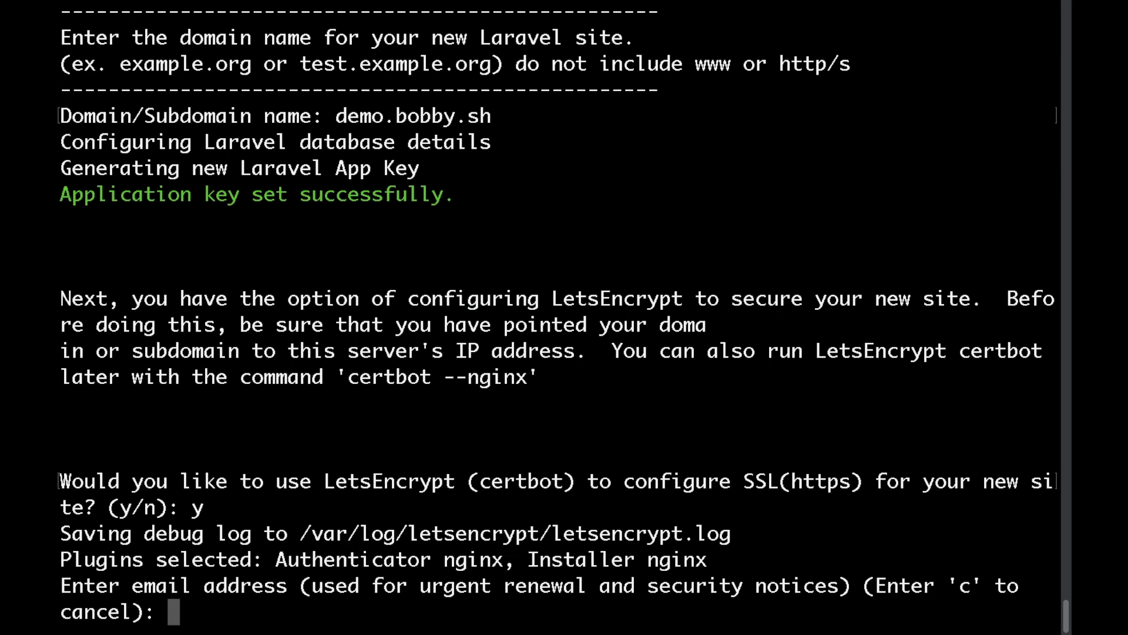
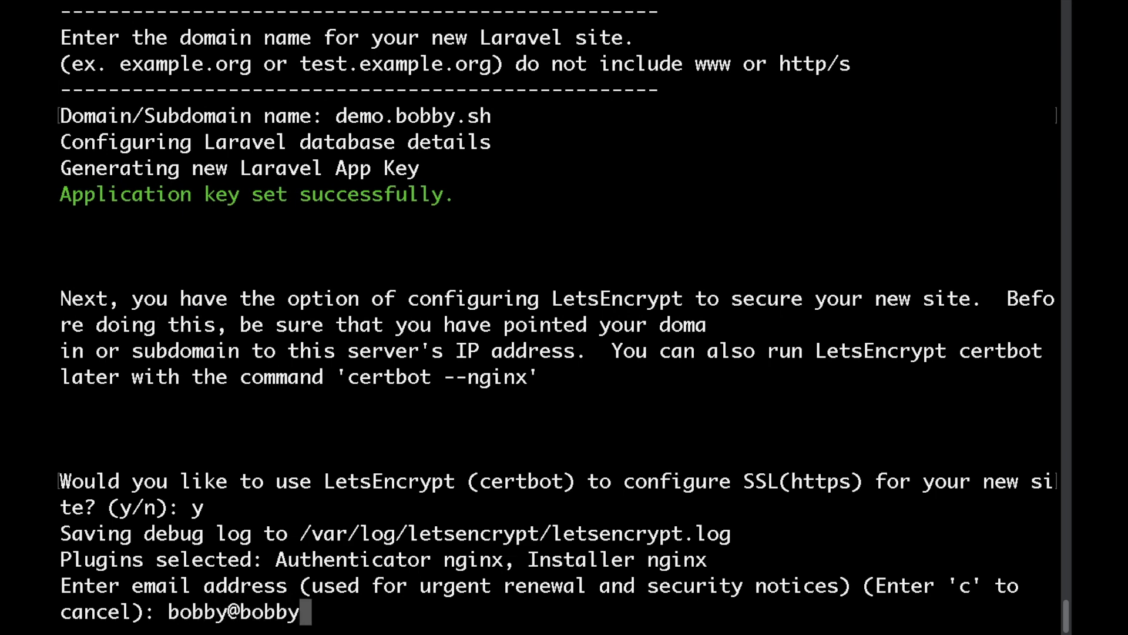
key("Return")
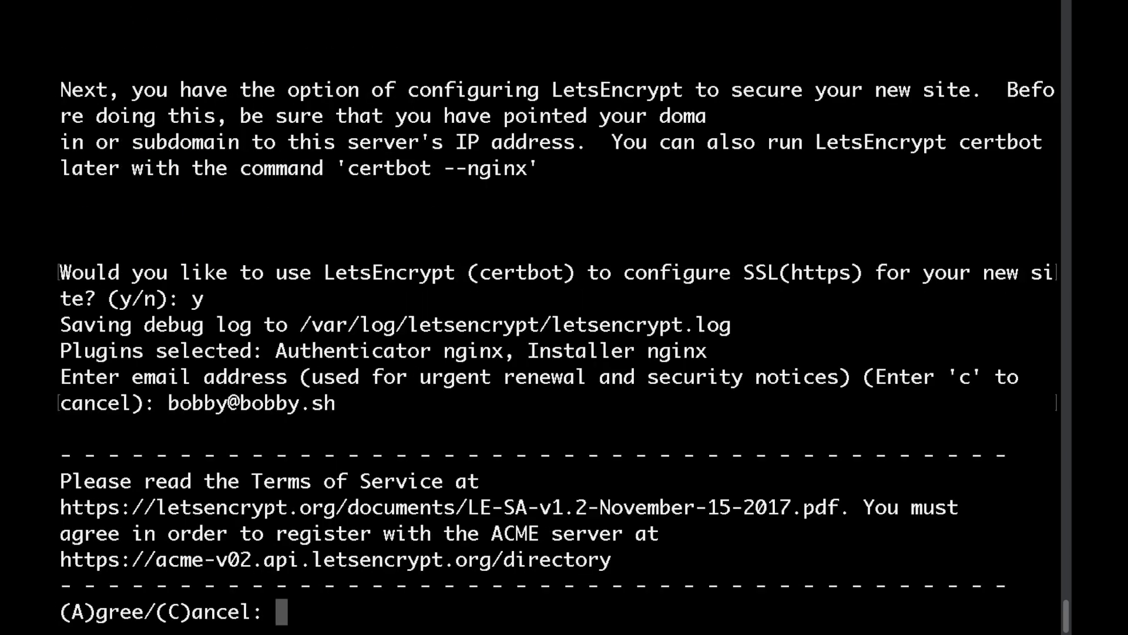
type("A")
key("Return")
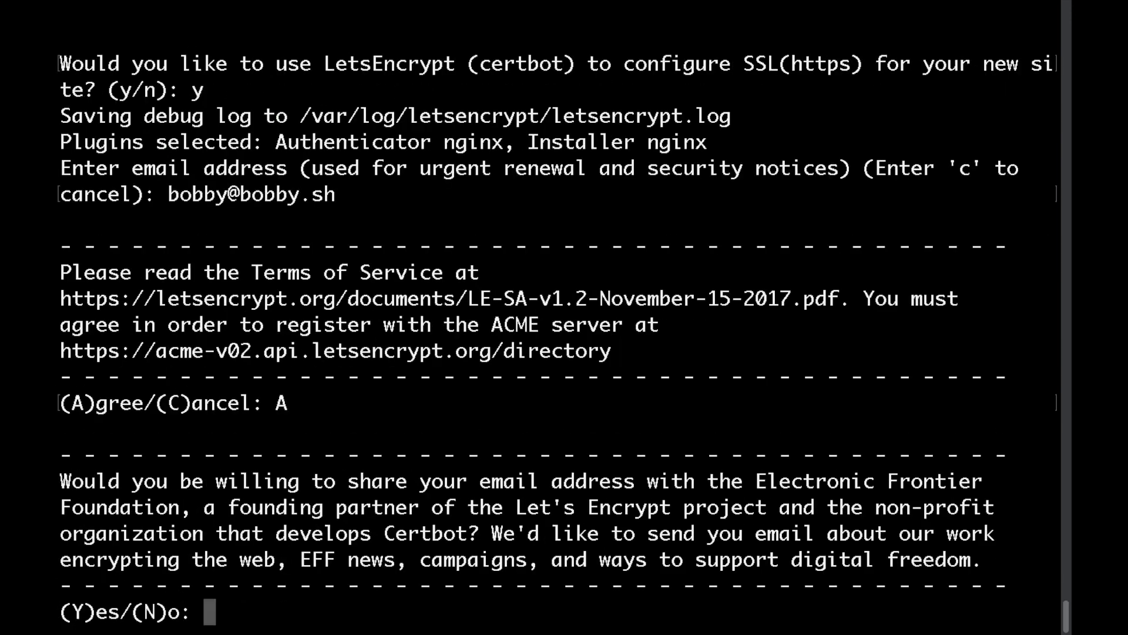
type("N")
key("Return")
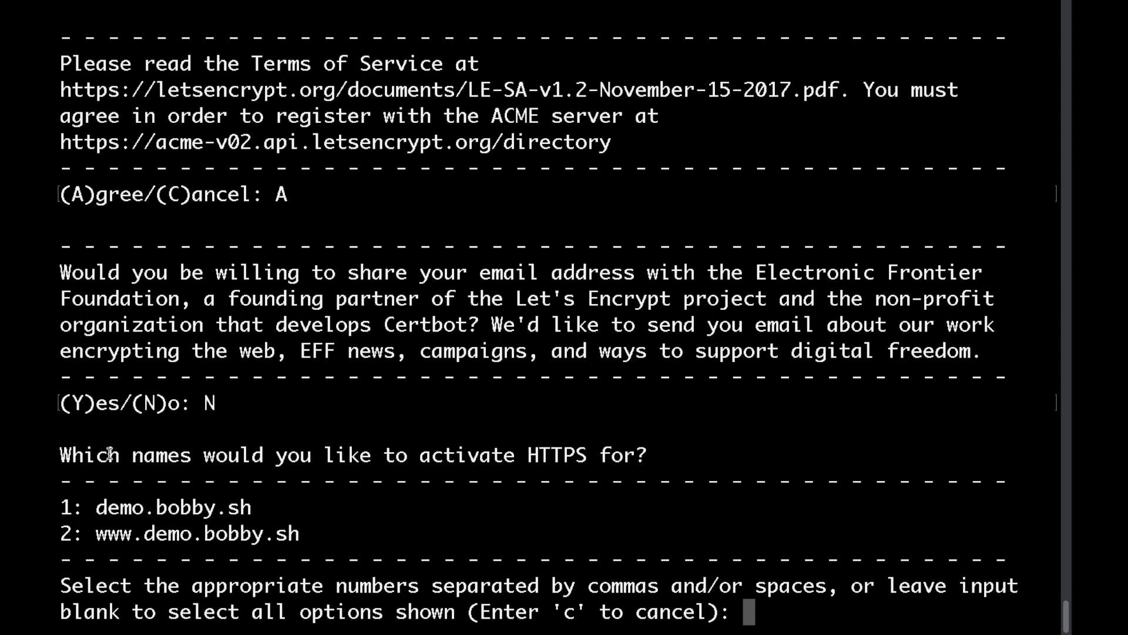
- Select option 1, demo.bobby.sh, as the name to secure with HTTPS
left_click_drag(96, 509, 278, 510)
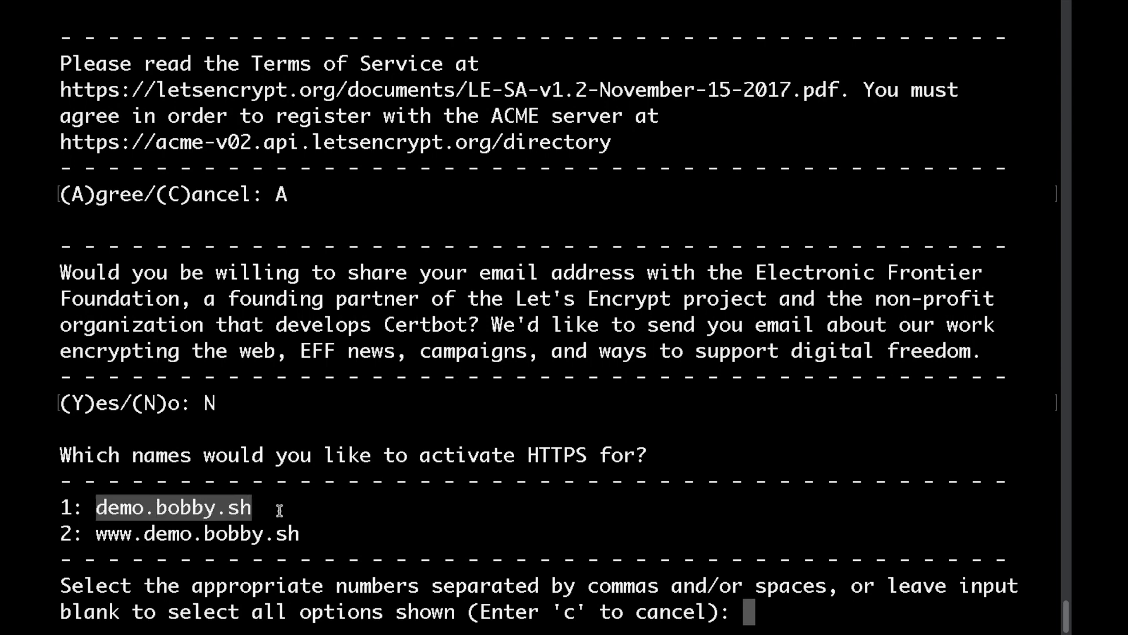
left_click(280, 510)
type("1")
key("Return")
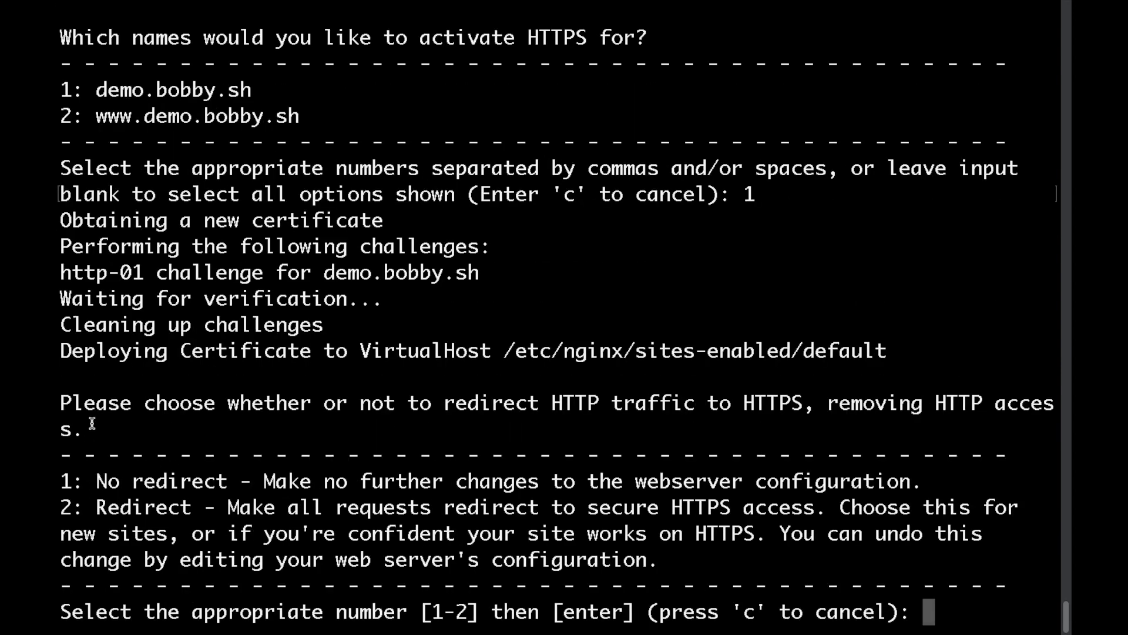
triple_click(71, 403)
left_click_drag(94, 480, 222, 481)
left_click(221, 481)
type("1")
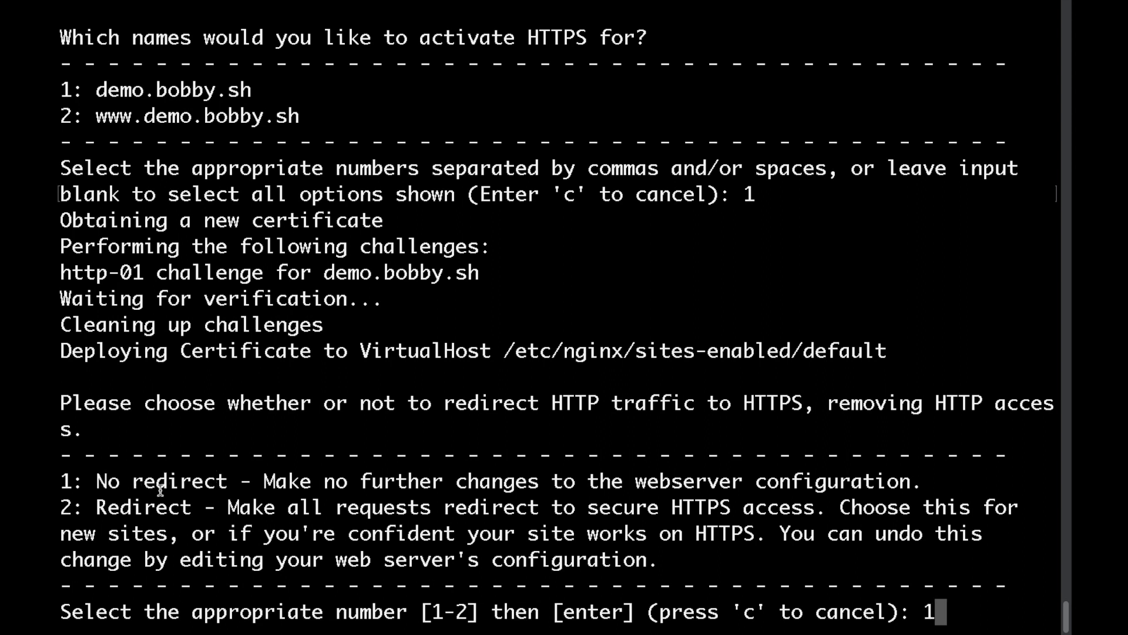
key("BackSpace")
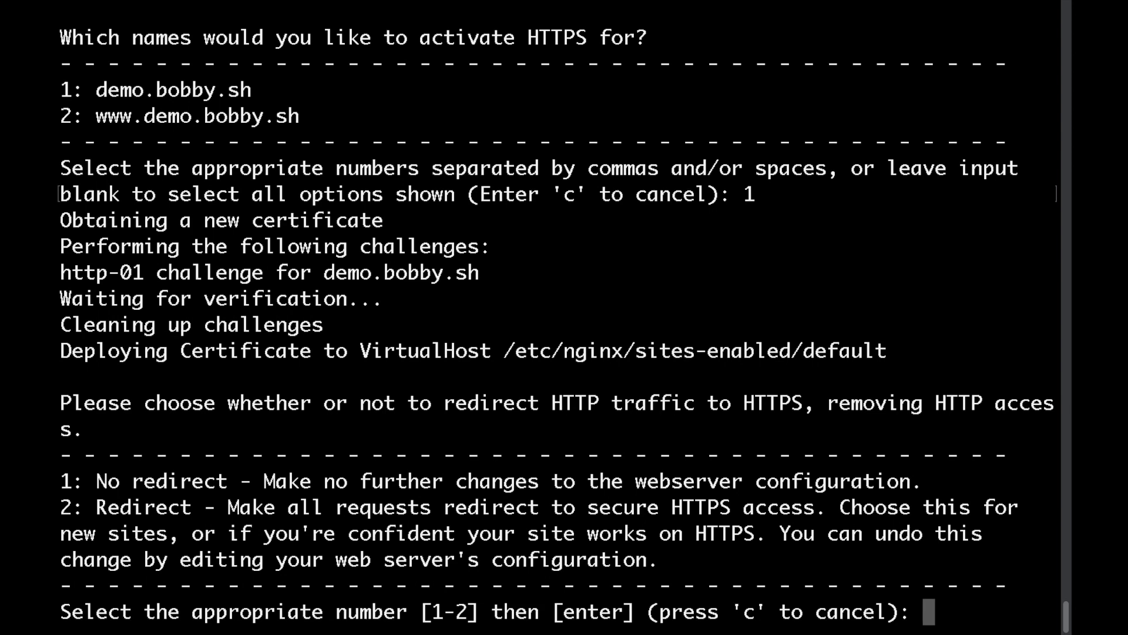
type("2")
left_click_drag(61, 509, 194, 510)
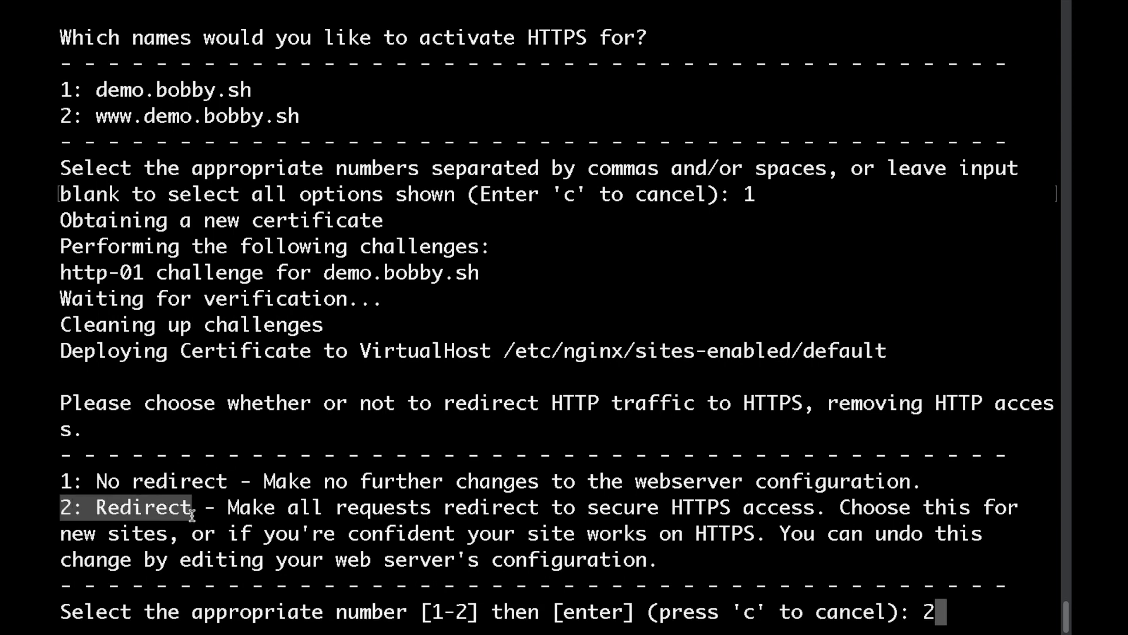
left_click(194, 510)
key("Return")
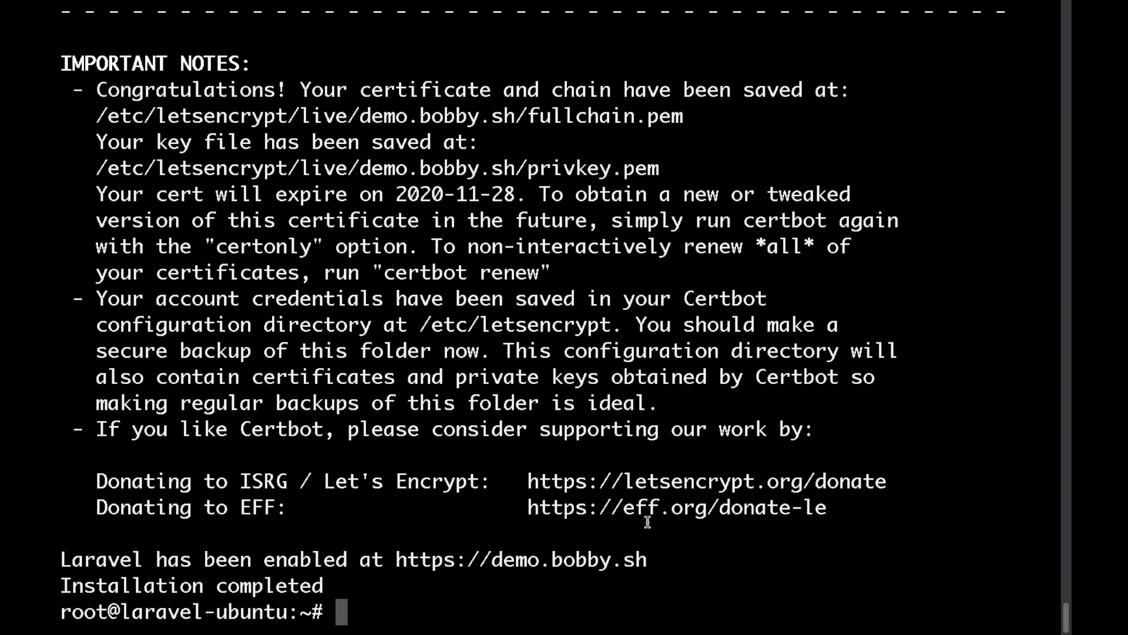
left_click_drag(657, 559, 391, 558)
key("super+c")
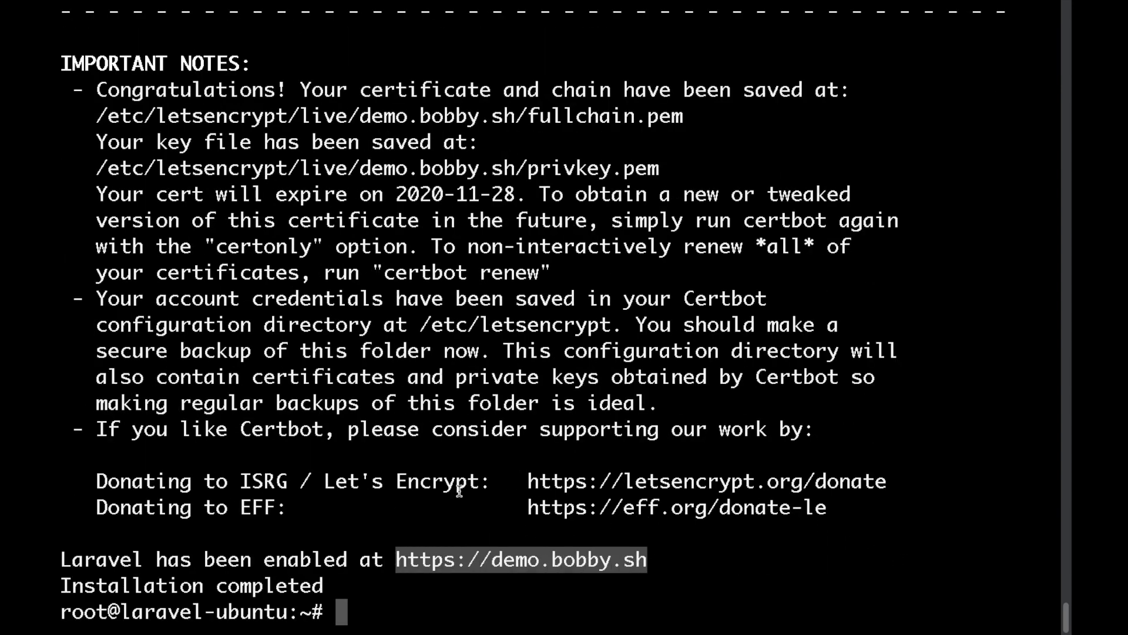
key("super+Tab")
key("super+t")
key("super+v")
key("Return")
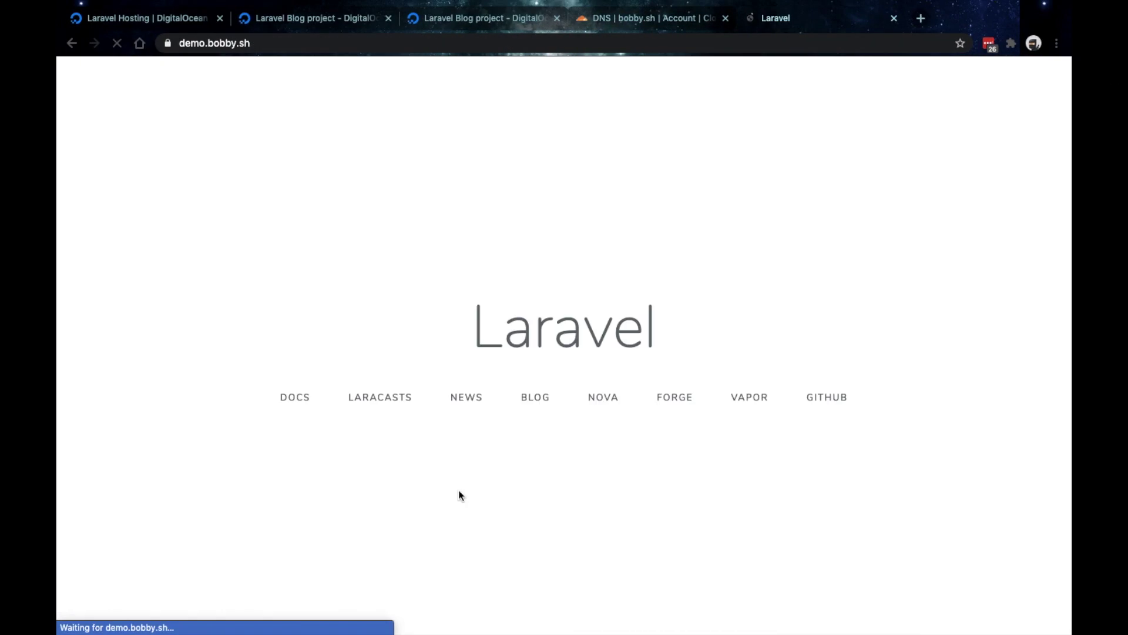
left_click_drag(347, 217, 877, 504)
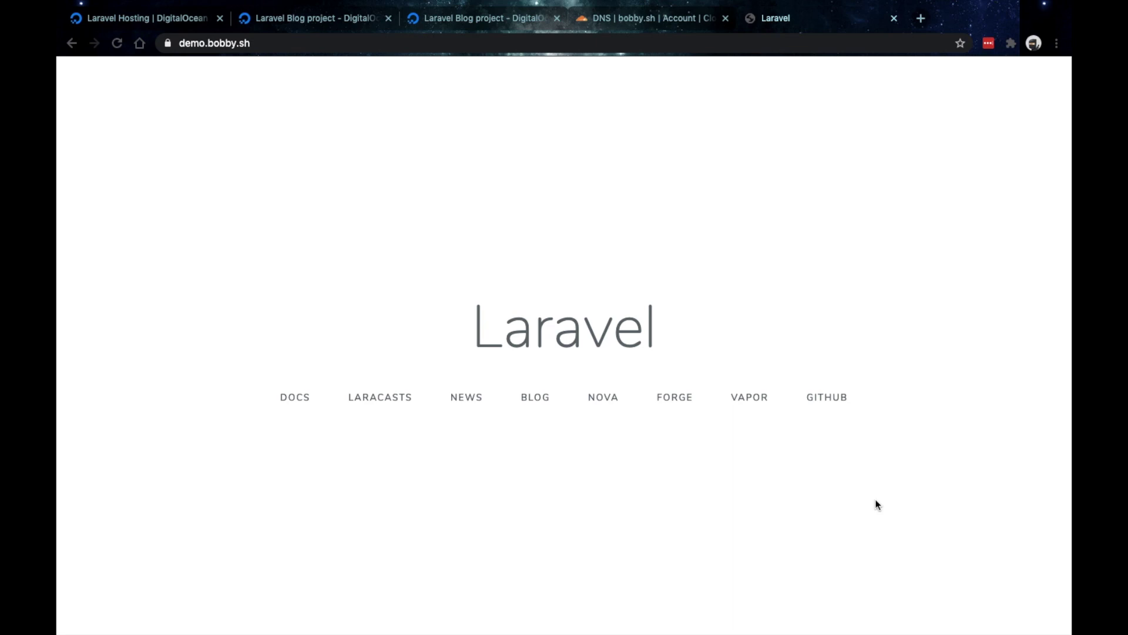